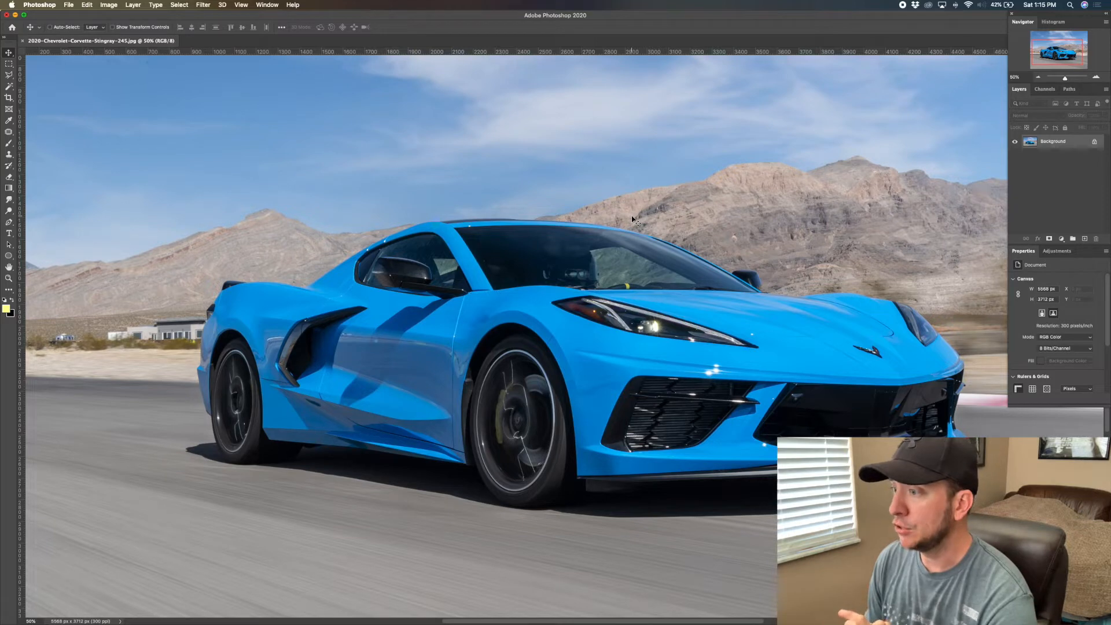
# Duplicate the Background layer of the car photo
pyautogui.hotkey('ctrl', 'j')
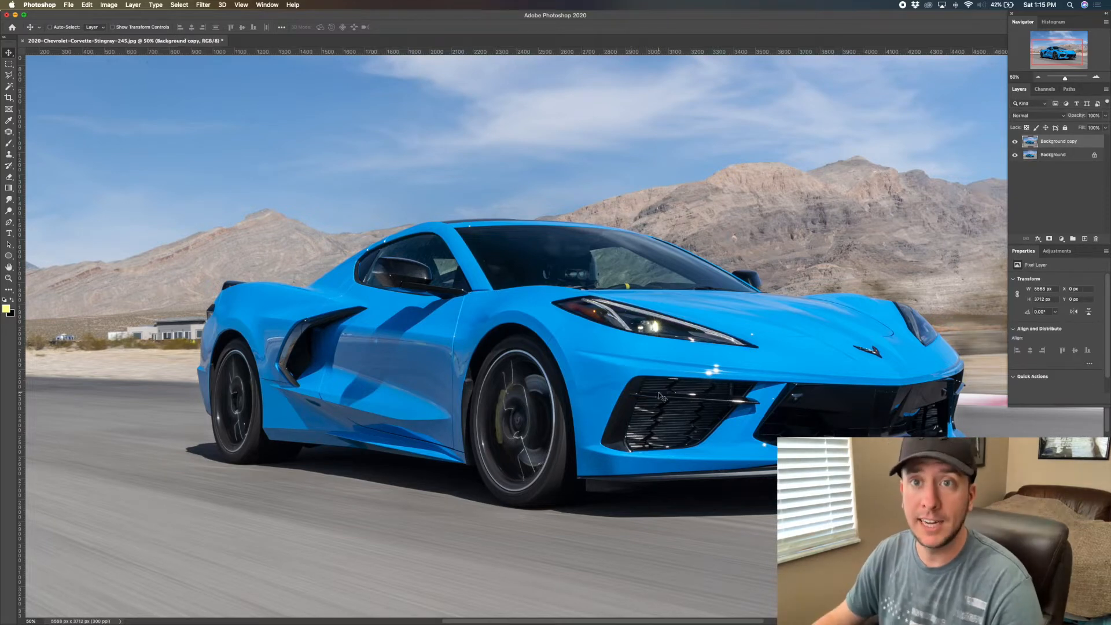
pyautogui.moveTo(664, 391); pyautogui.dragTo(643, 366)
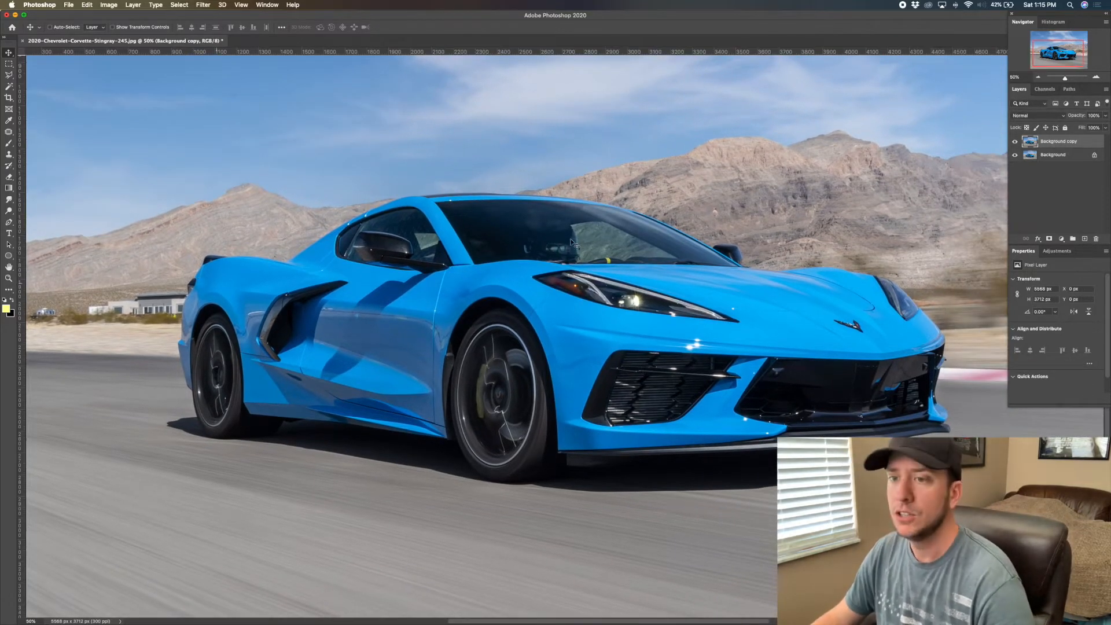
# Trace a Pen tool path from the lower side body around the rear wheel arch and up the rear bumper edge
pyautogui.press('p')
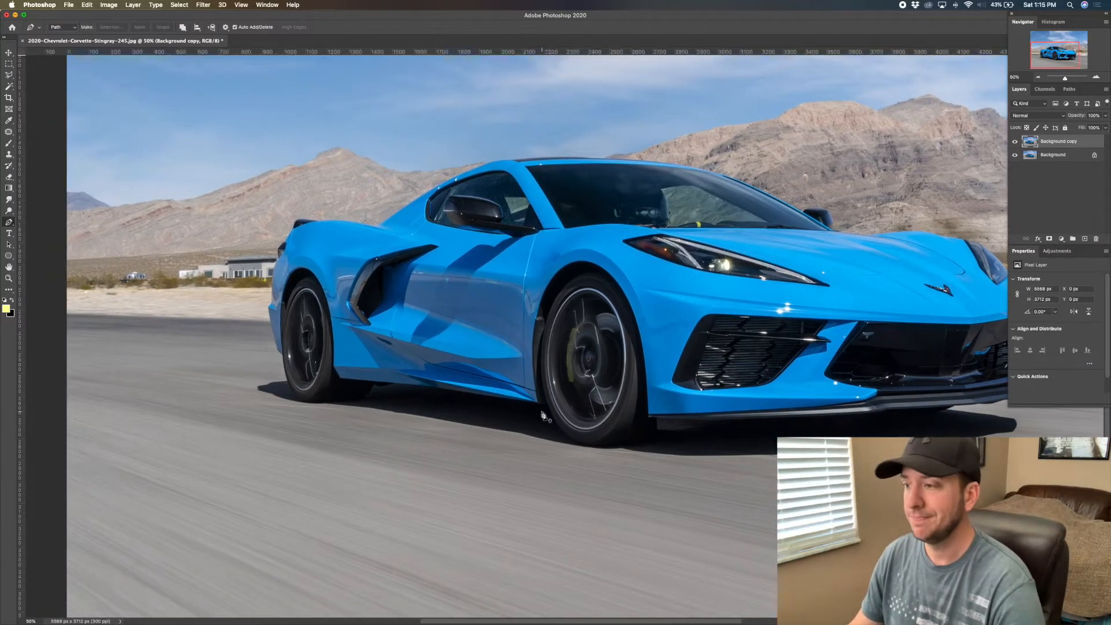
pyautogui.press('super+1')
pyautogui.moveTo(170, 368); pyautogui.dragTo(294, 405)
pyautogui.moveTo(299, 367)
pyautogui.mouseDown()
pyautogui.moveTo(311, 459)
pyautogui.moveTo(295, 381)
pyautogui.mouseUp()
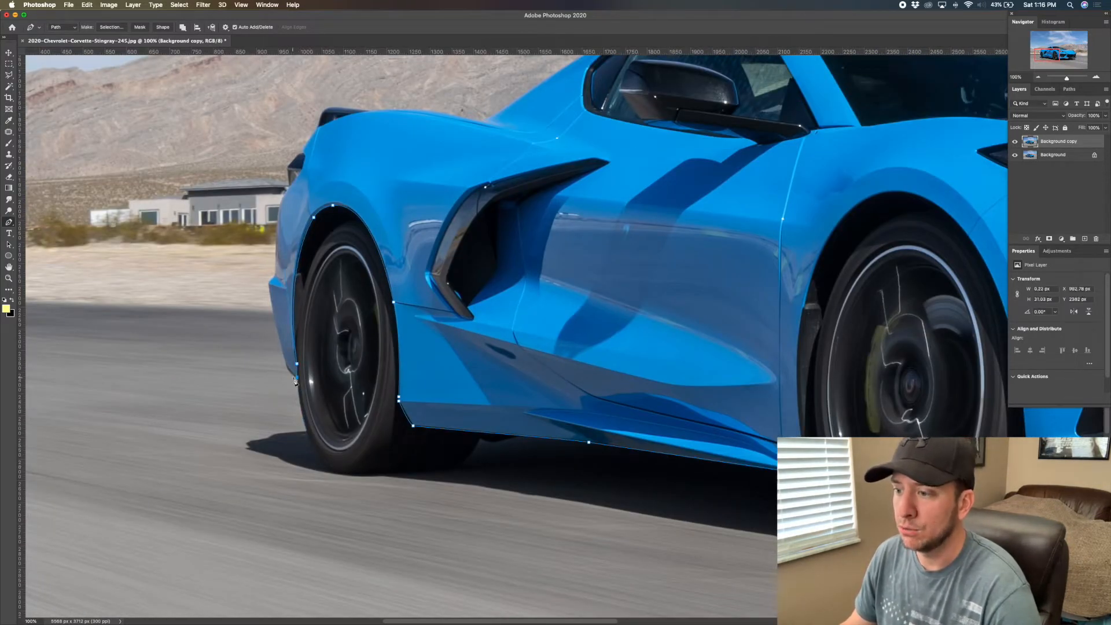
pyautogui.click(280, 345)
pyautogui.moveTo(271, 282); pyautogui.dragTo(275, 277)
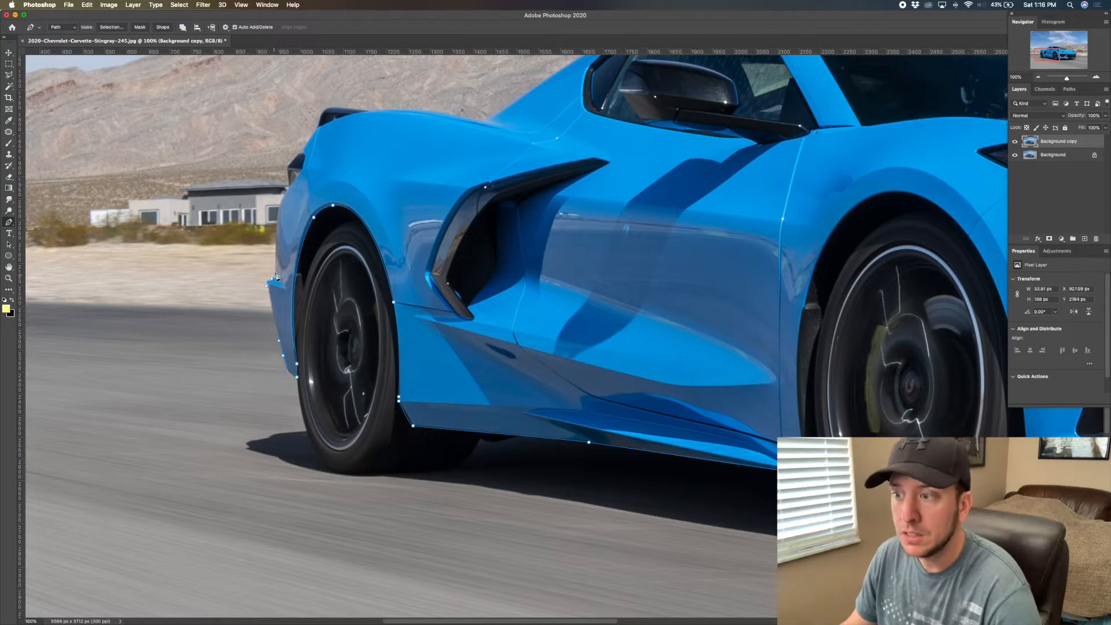
# Continue the path up the tail past the spoiler and along the top edge of the rear fender
pyautogui.click(289, 187)
pyautogui.click(302, 168)
pyautogui.click(304, 155)
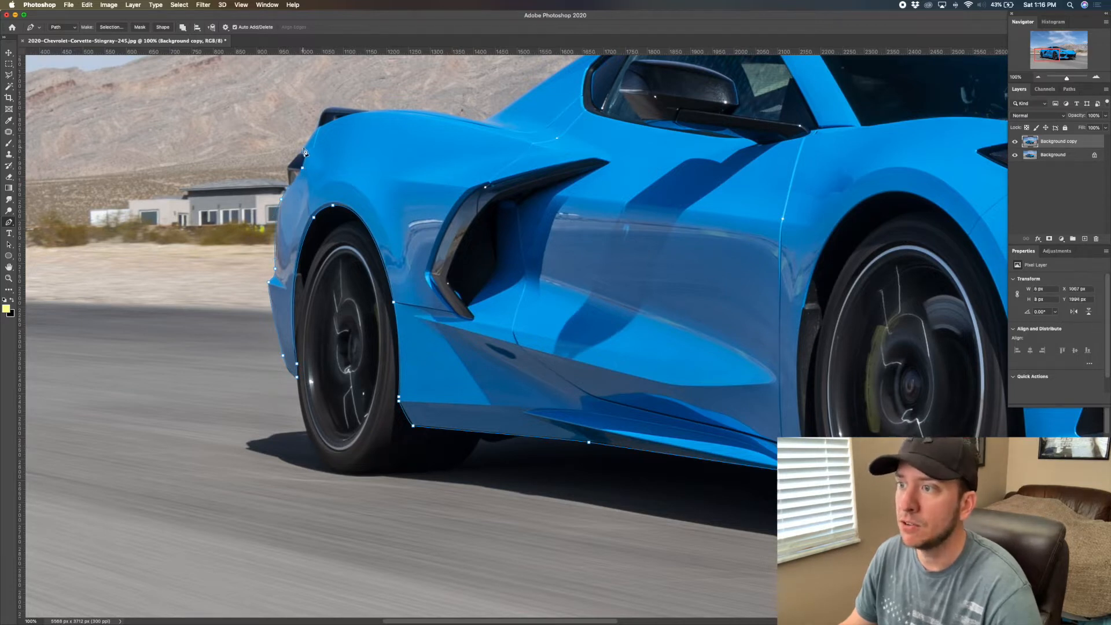
pyautogui.click(321, 125)
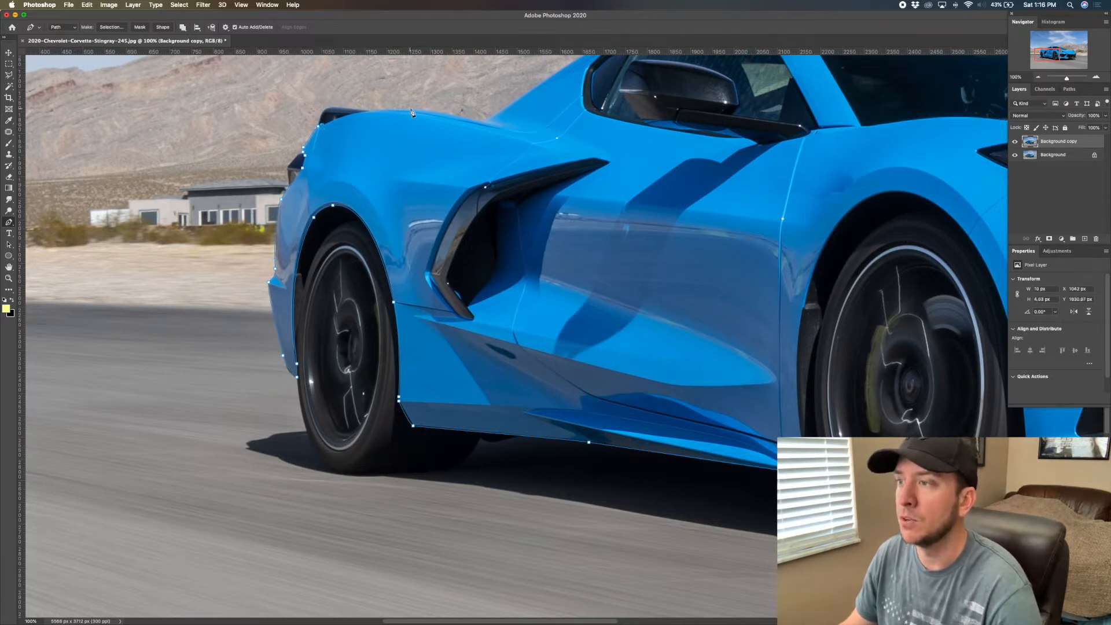
pyautogui.click(464, 112)
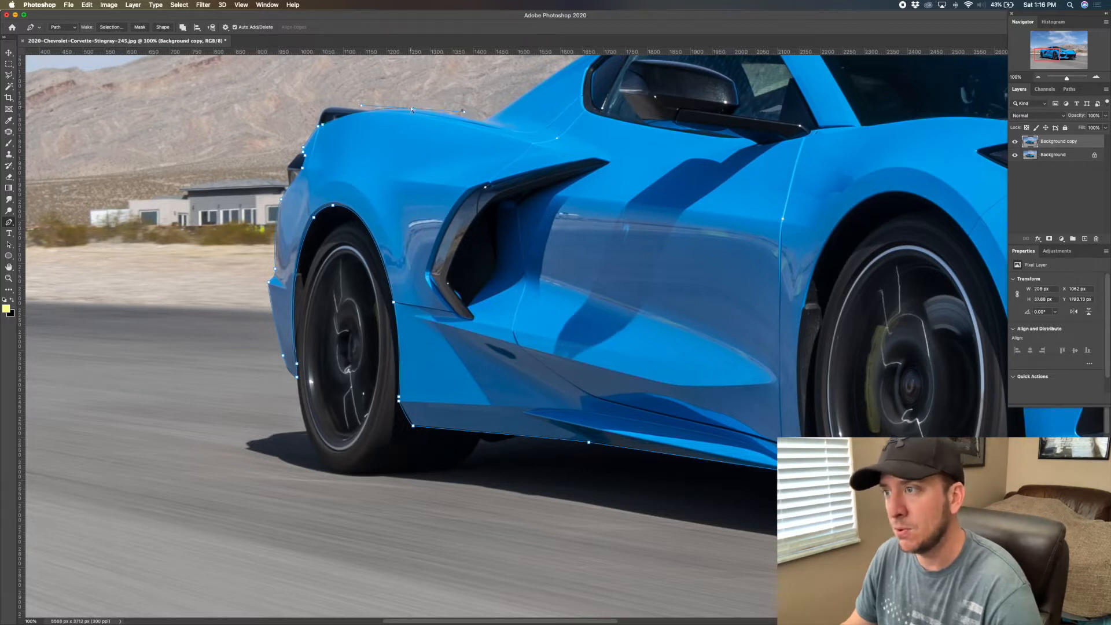
pyautogui.moveTo(407, 108); pyautogui.dragTo(408, 108)
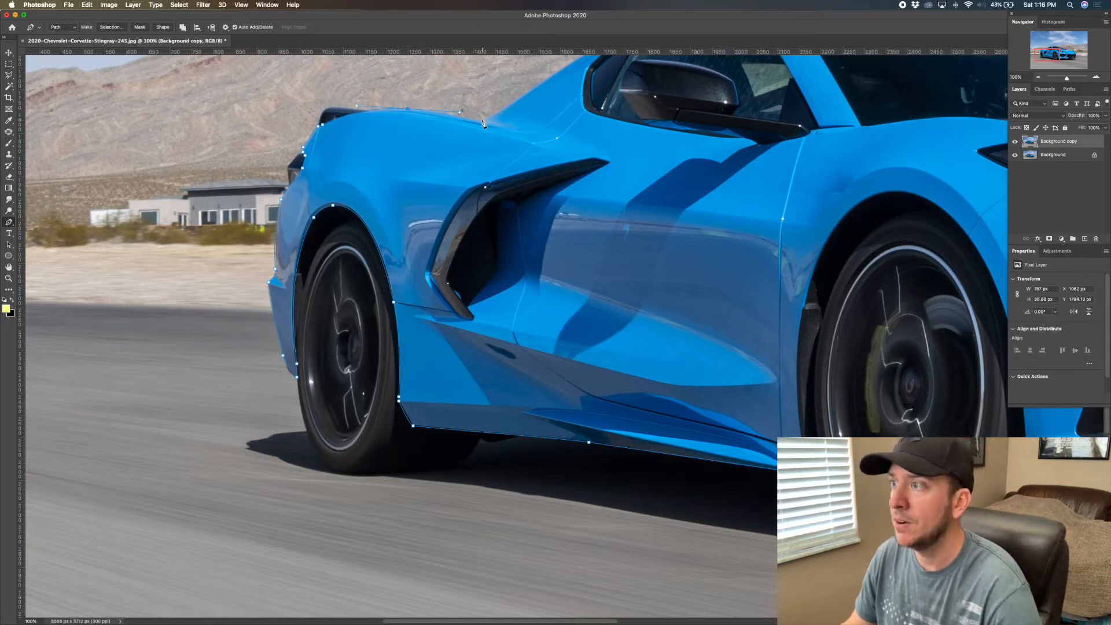
# Extend the path along the roofline and down the windshield edge to the hood
pyautogui.moveTo(519, 112); pyautogui.dragTo(329, 202)
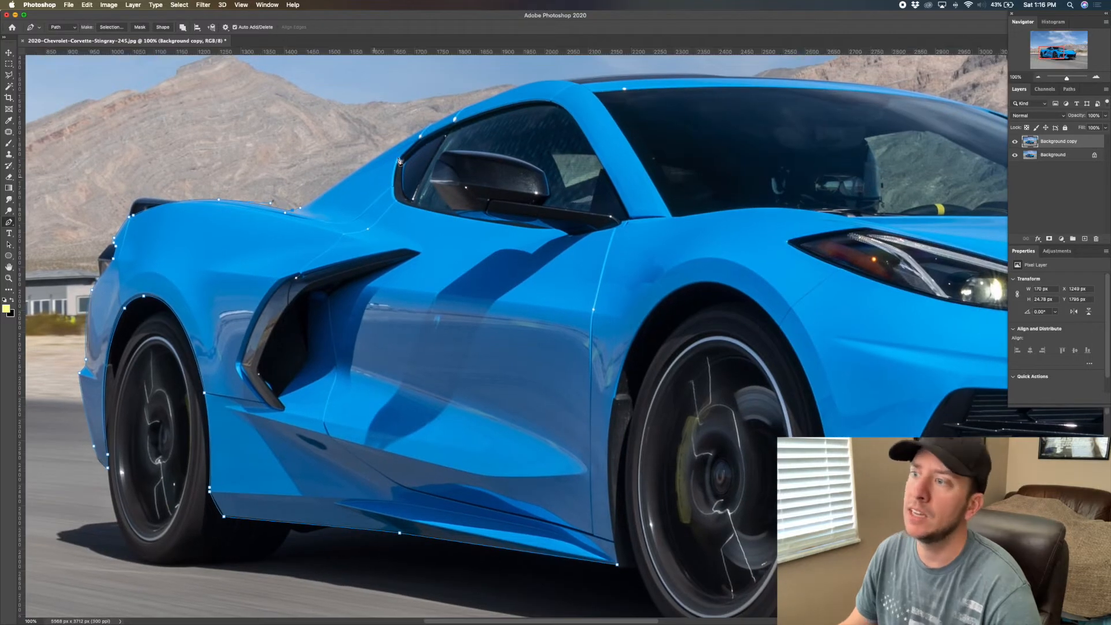
pyautogui.click(465, 109)
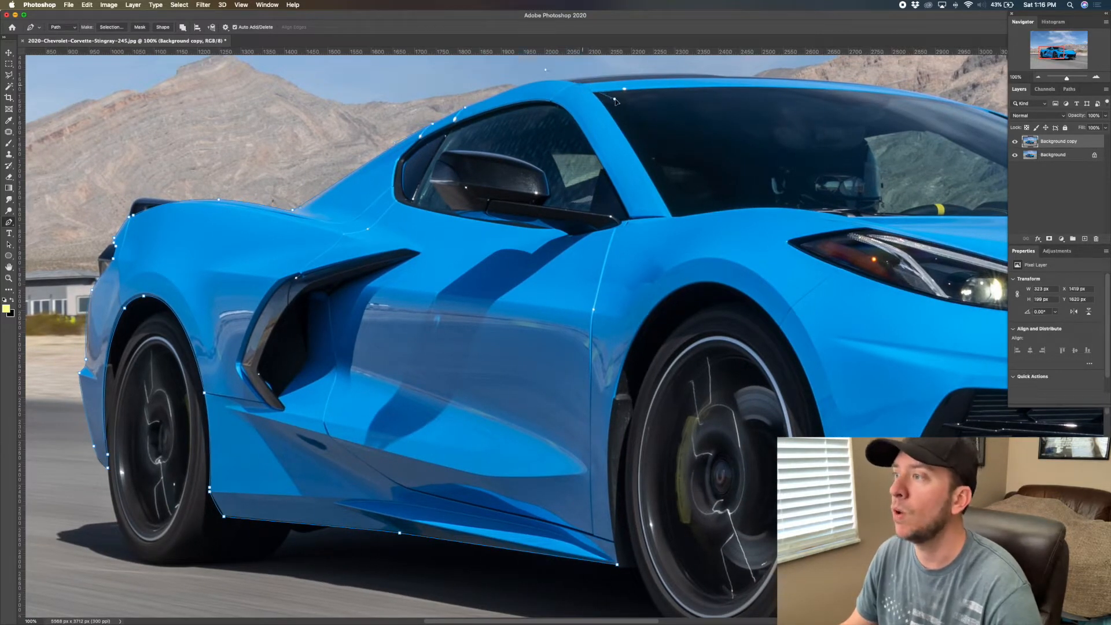
pyautogui.moveTo(628, 103); pyautogui.dragTo(628, 104)
pyautogui.moveTo(860, 99); pyautogui.dragTo(550, 99)
pyautogui.moveTo(839, 186)
pyautogui.mouseDown()
pyautogui.moveTo(883, 211)
pyautogui.moveTo(315, 148)
pyautogui.mouseUp()
# Trace the path around the far headlight and central front grille, and back along the lower bumper to the front wheel
pyautogui.moveTo(529, 164); pyautogui.dragTo(559, 172)
pyautogui.click(591, 176)
pyautogui.moveTo(623, 231); pyautogui.dragTo(631, 243)
pyautogui.click(658, 266)
pyautogui.click(679, 239)
pyautogui.click(726, 286)
pyautogui.moveTo(607, 346); pyautogui.dragTo(559, 349)
pyautogui.click(383, 340)
pyautogui.moveTo(315, 441); pyautogui.dragTo(313, 450)
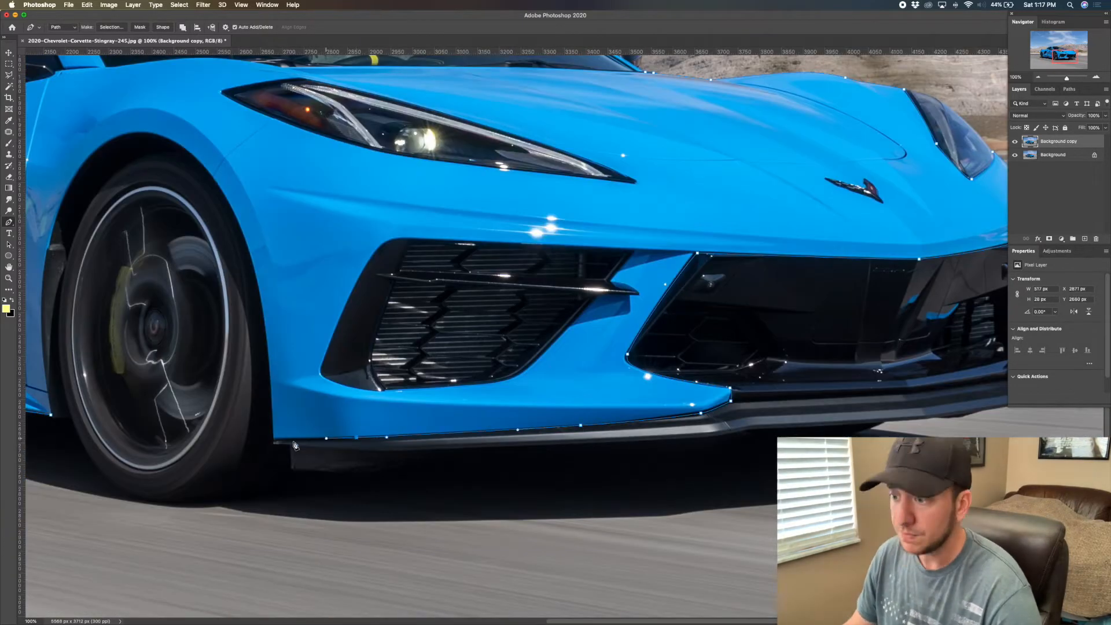
# Close the path around the front wheel arch and convert it into a selection of the car body
pyautogui.hscroll(-10, 810, 250)
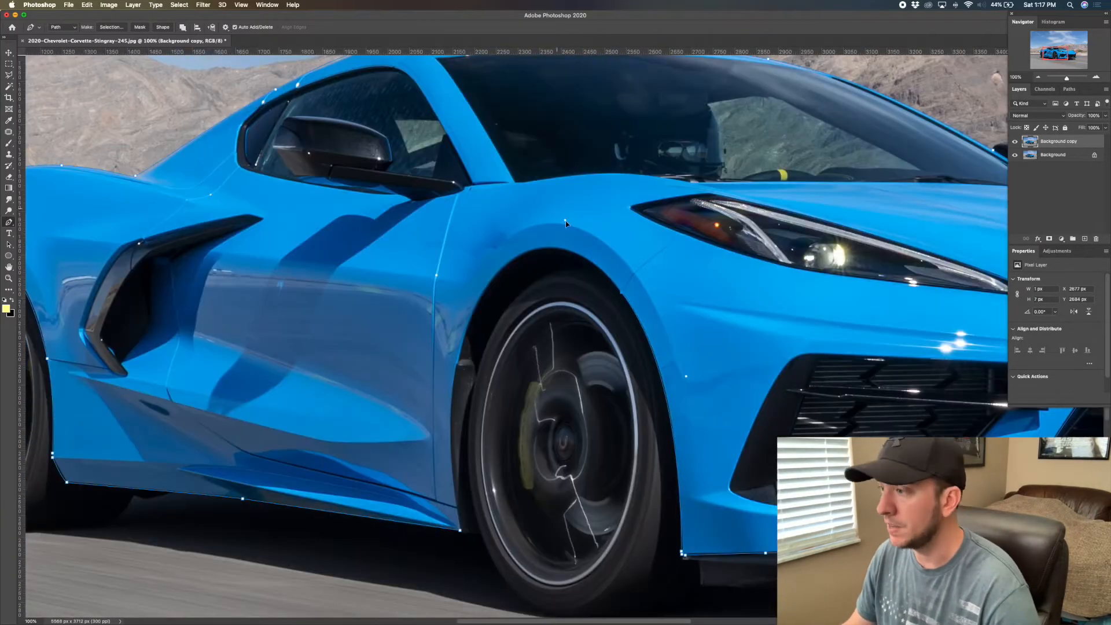
pyautogui.scroll(-2, 811, 250)
pyautogui.press('super+minus')
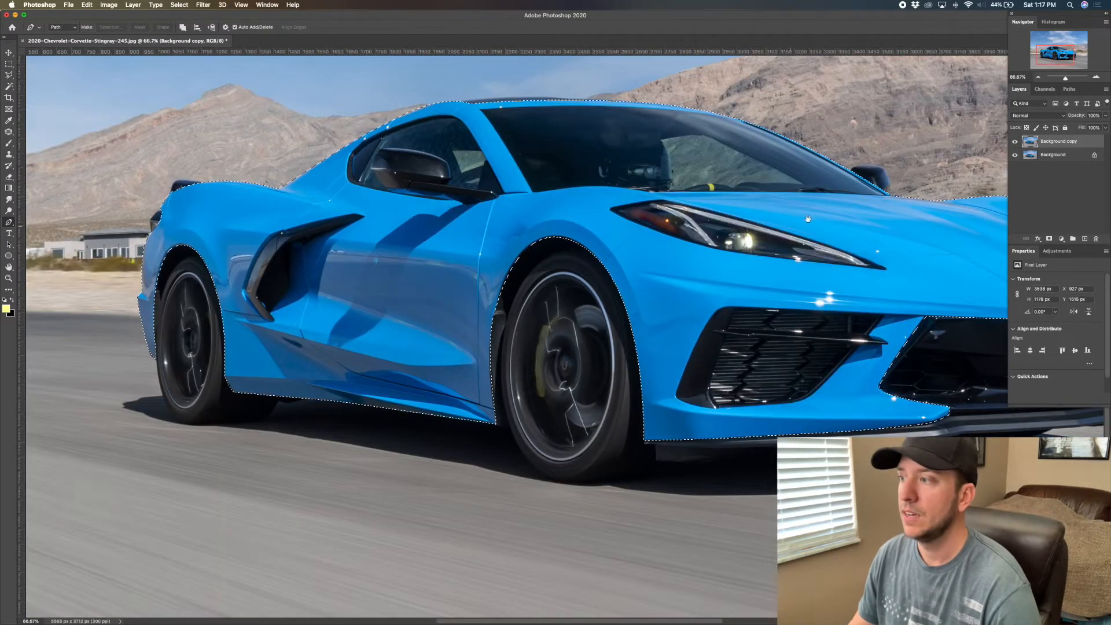
pyautogui.moveTo(815, 217); pyautogui.dragTo(729, 242)
pyautogui.press('super+r')
pyautogui.press('super+minus')
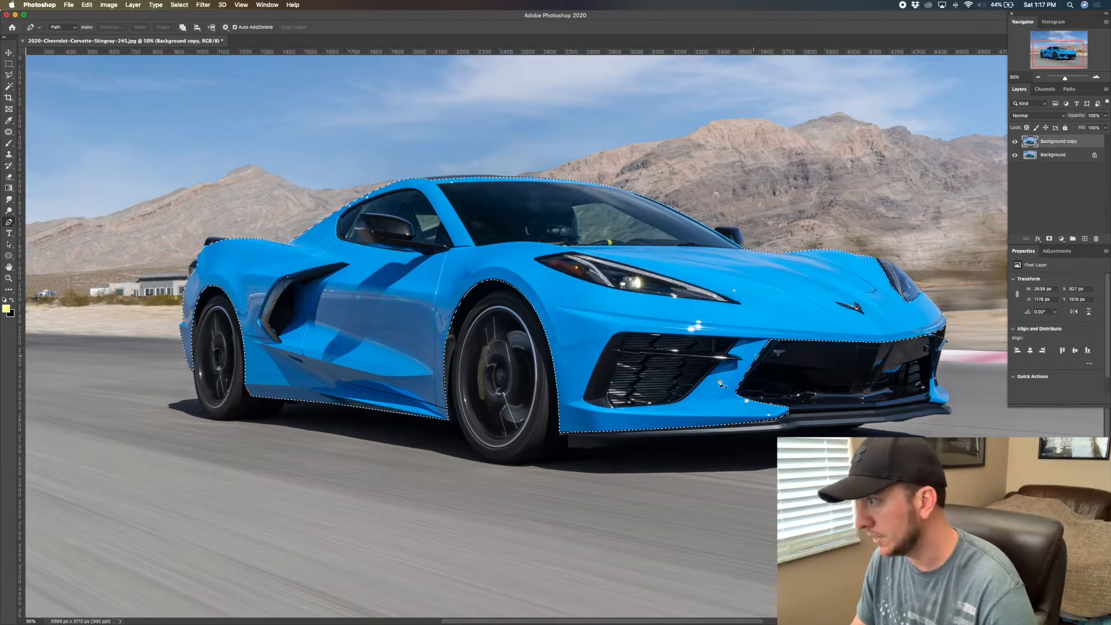
# Hide the Background layer and mask the duplicate layer to the selected car body
pyautogui.click(1015, 155)
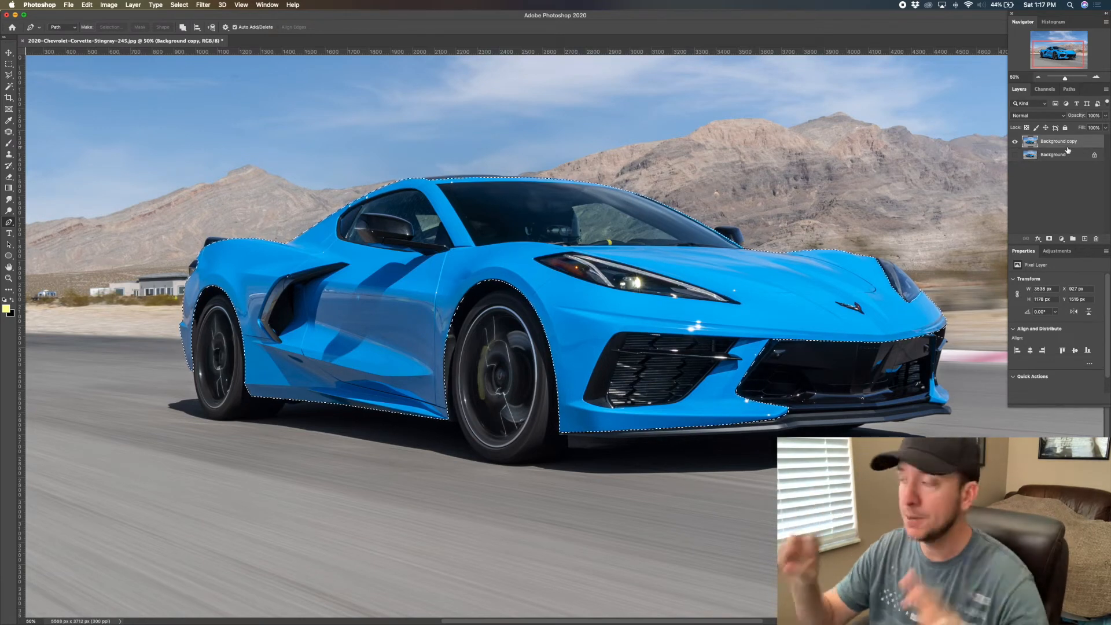
pyautogui.click(1050, 240)
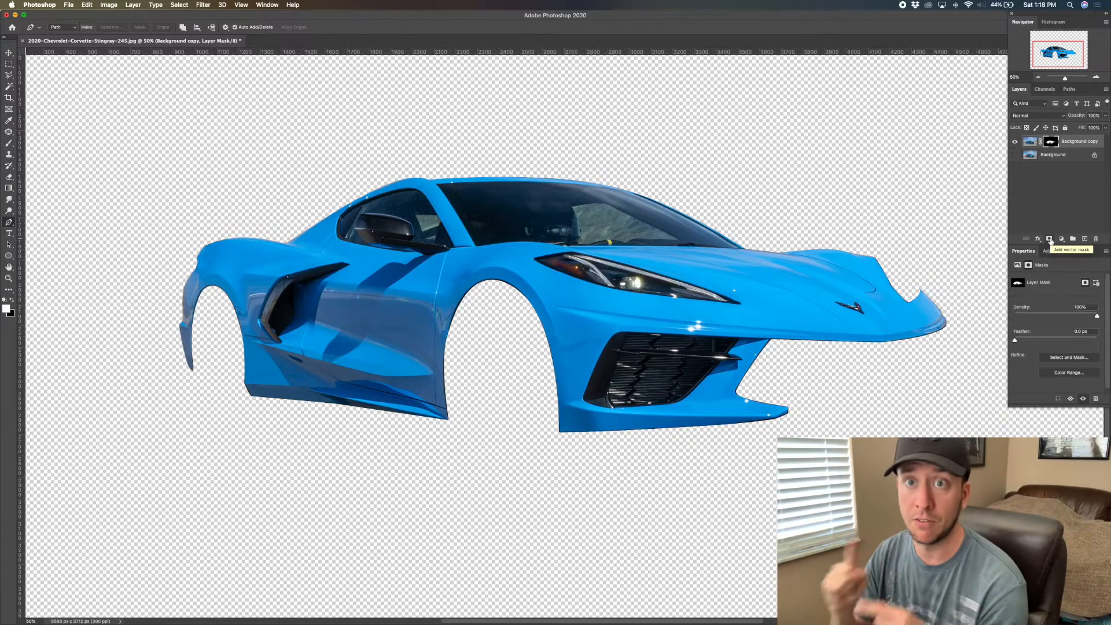
# Select the side grille in the front bumper from a path, fill it with black on the layer mask and deselect
pyautogui.scroll(4, 713, 372)
pyautogui.scroll(-2, 978, 317)
pyautogui.hotkey('ctrl', 'Return')
pyautogui.scroll(-2, 694, 348)
pyautogui.click(9, 188)
pyautogui.hotkey('shift', 'g')
pyautogui.hscroll(2, 35, 260)
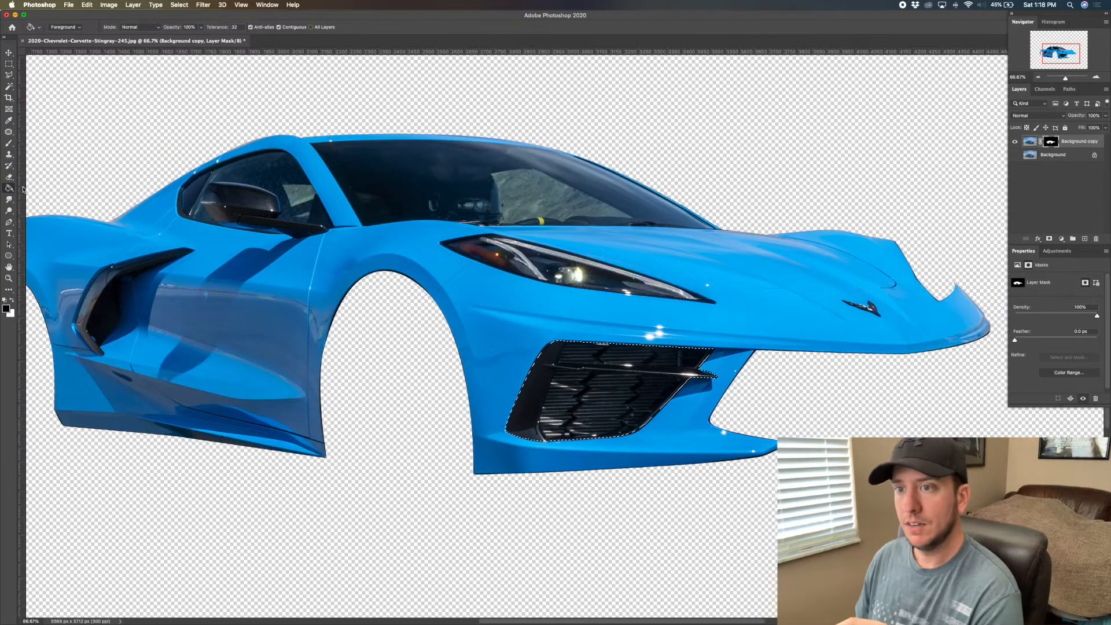
pyautogui.press('x')
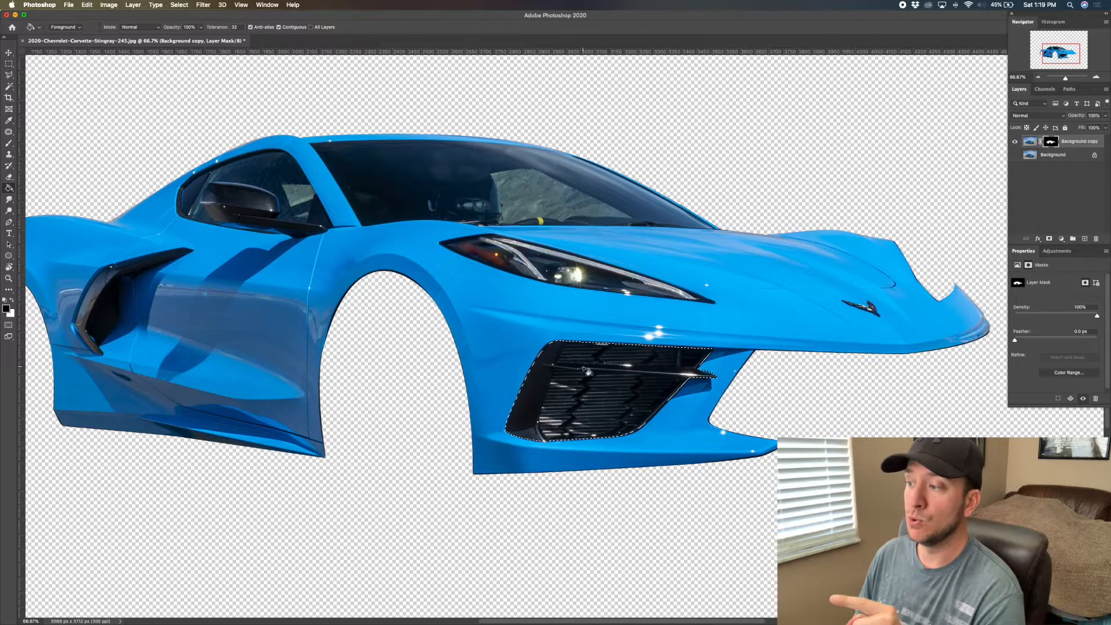
pyautogui.click(584, 387)
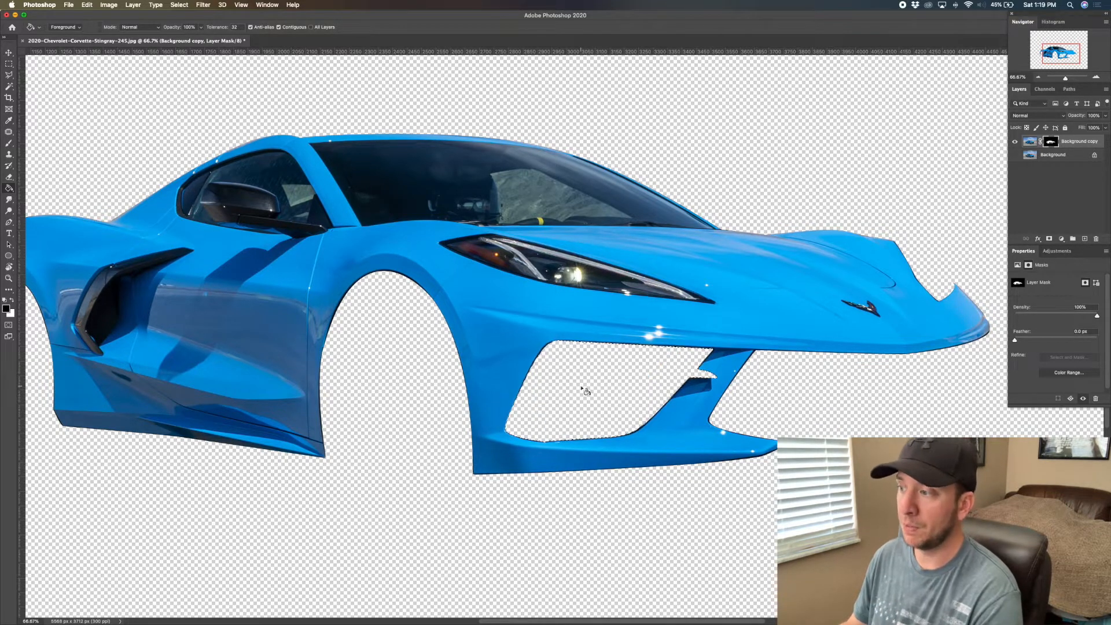
pyautogui.press('super+d')
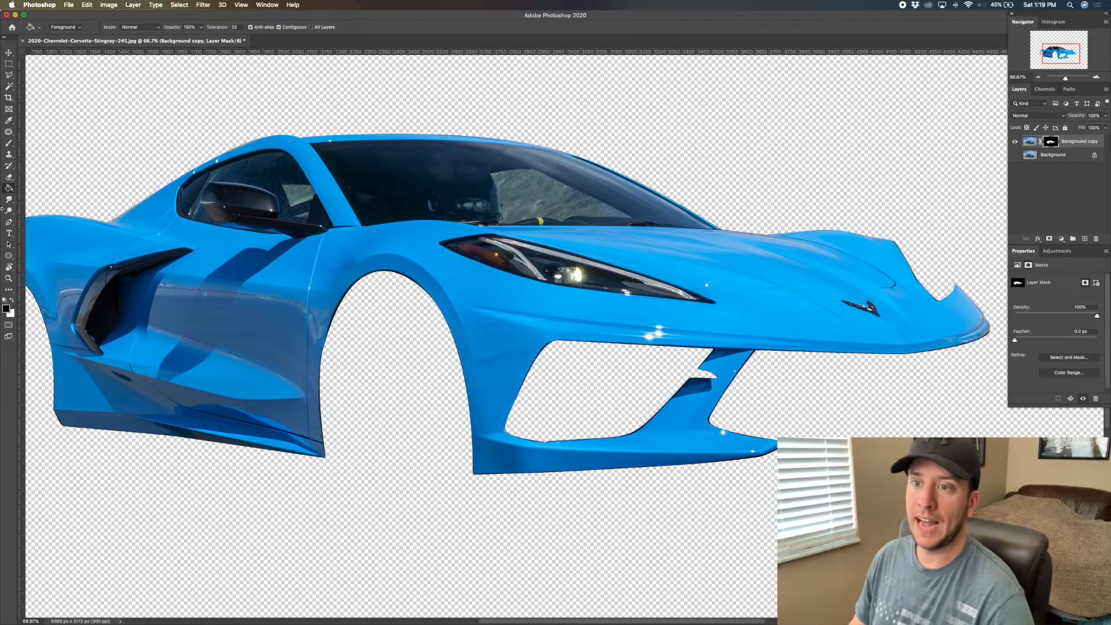
# Paint the near headlight out of the layer mask with a black brush and restore it with white
pyautogui.click(8, 143)
pyautogui.moveTo(471, 246)
pyautogui.mouseDown()
pyautogui.moveTo(625, 284)
pyautogui.moveTo(685, 283)
pyautogui.mouseUp()
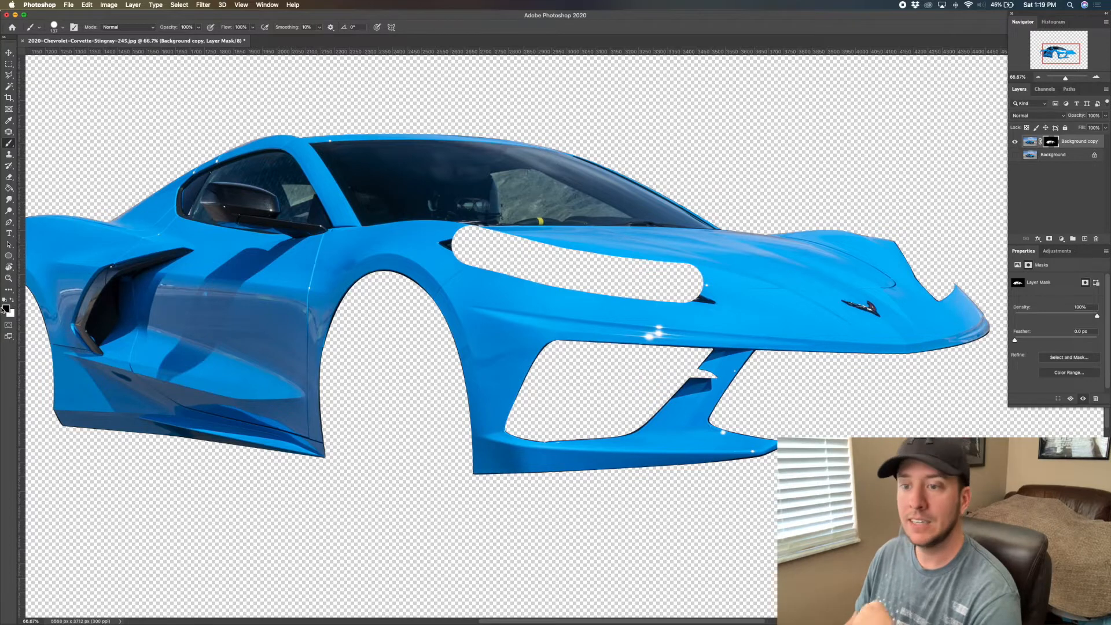
pyautogui.moveTo(472, 243)
pyautogui.mouseDown()
pyautogui.moveTo(602, 279)
pyautogui.moveTo(683, 284)
pyautogui.moveTo(509, 249)
pyautogui.mouseUp()
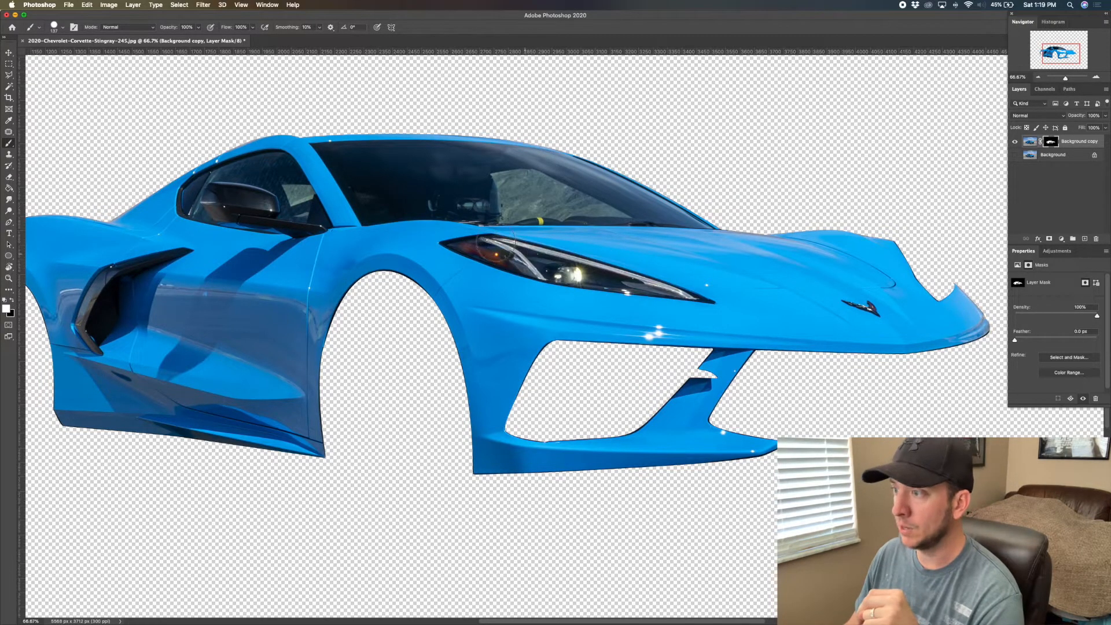
# Outline the side air intake with the Pen tool, fill its selection with black on the mask and deselect
pyautogui.click(8, 222)
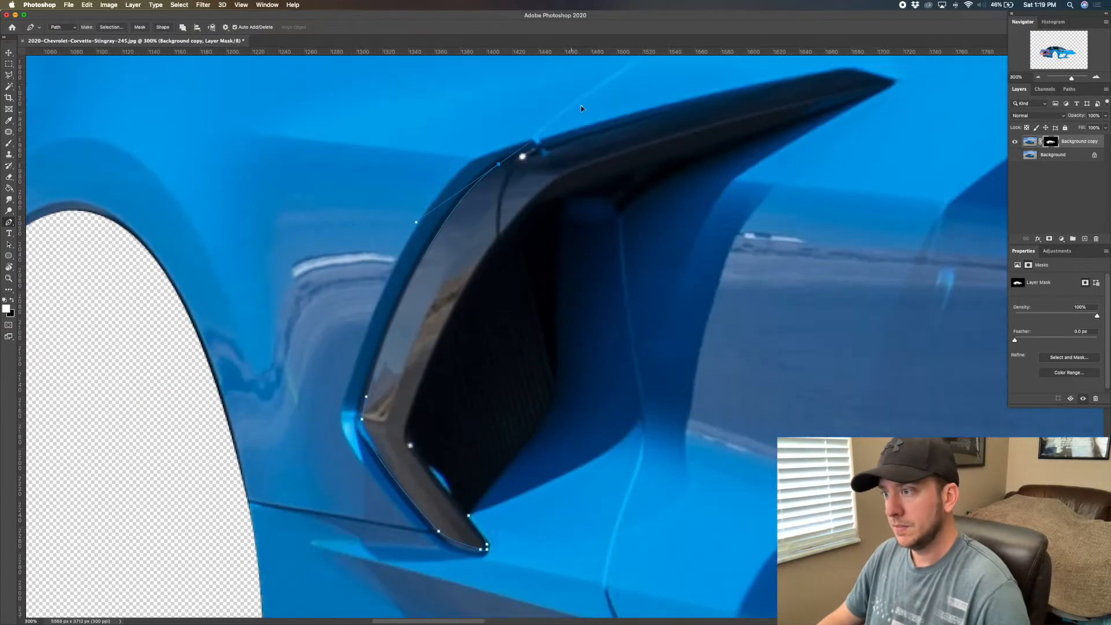
pyautogui.click(245, 278)
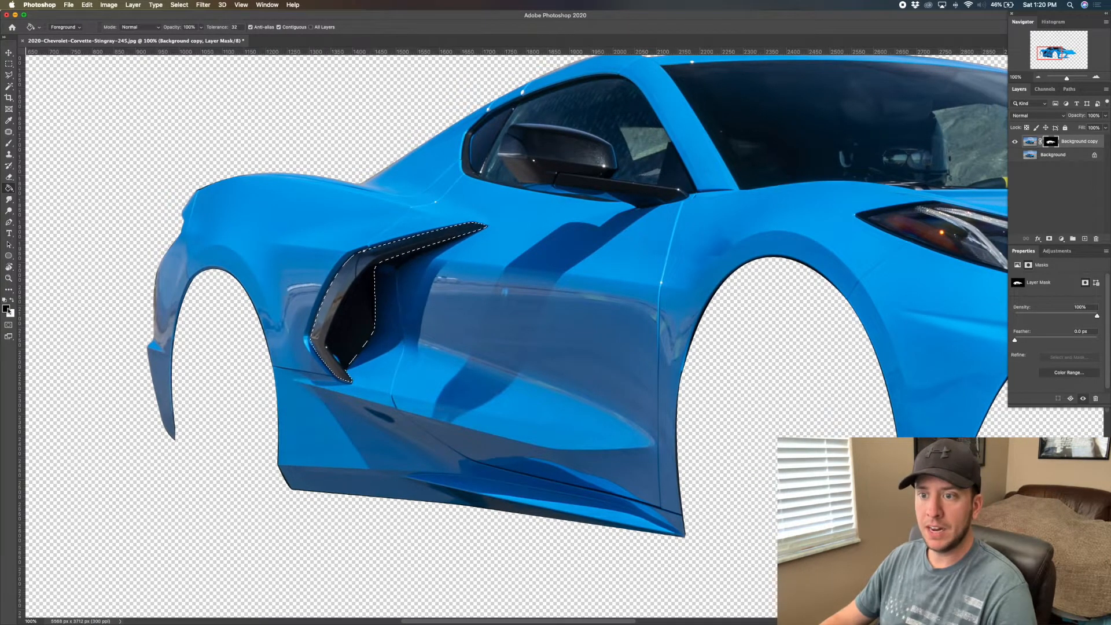
pyautogui.click(342, 318)
pyautogui.press('super+d')
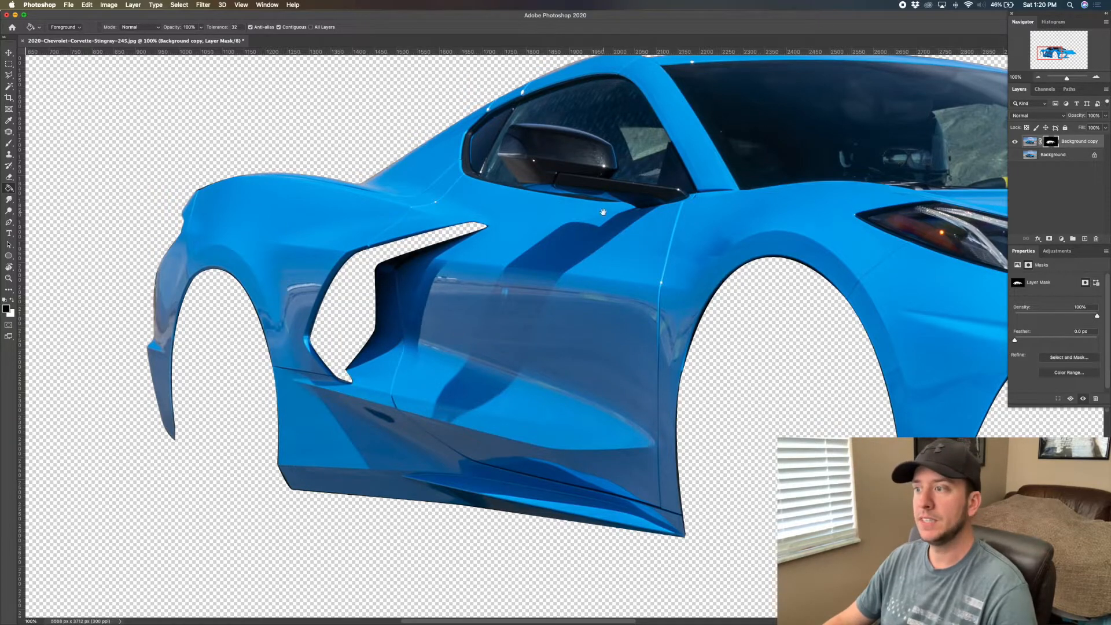
# Outline the windows, door mirror, windshield and near headlight with the Pen tool and remove them from the body mask
pyautogui.scroll(5, 419, 330)
pyautogui.hscroll(2, 420, 330)
pyautogui.press('p')
pyautogui.press('super+plus')
pyautogui.press('super+plus')
pyautogui.click(821, 351)
pyautogui.click(720, 393)
pyautogui.moveTo(561, 385); pyautogui.dragTo(364, 367)
pyautogui.moveTo(324, 278); pyautogui.dragTo(733, 505)
pyautogui.moveTo(324, 442); pyautogui.dragTo(328, 380)
pyautogui.moveTo(362, 313); pyautogui.dragTo(388, 288)
pyautogui.press('super+minus')
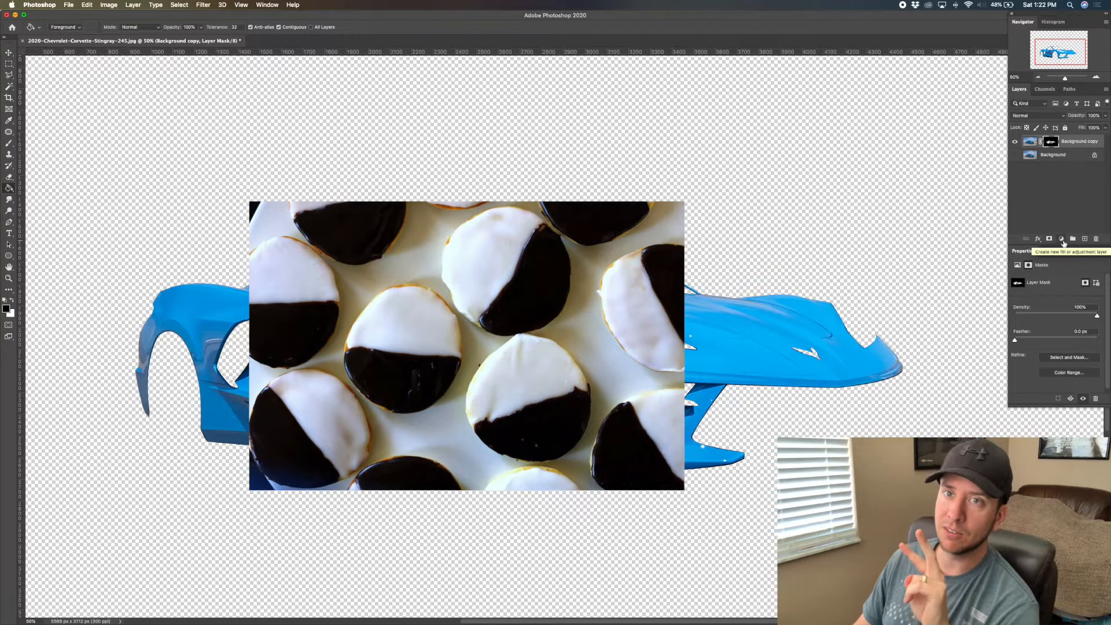
# Add a Hue/Saturation adjustment layer, clip it to the masked car body layer and select its adjustment
pyautogui.click(1063, 240)
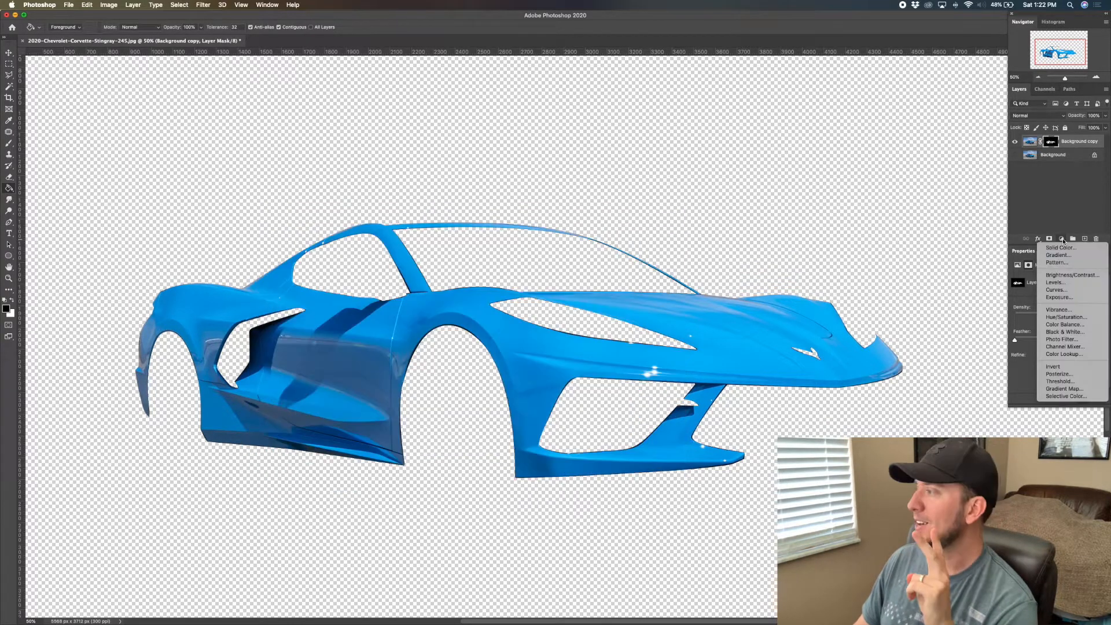
pyautogui.click(1083, 318)
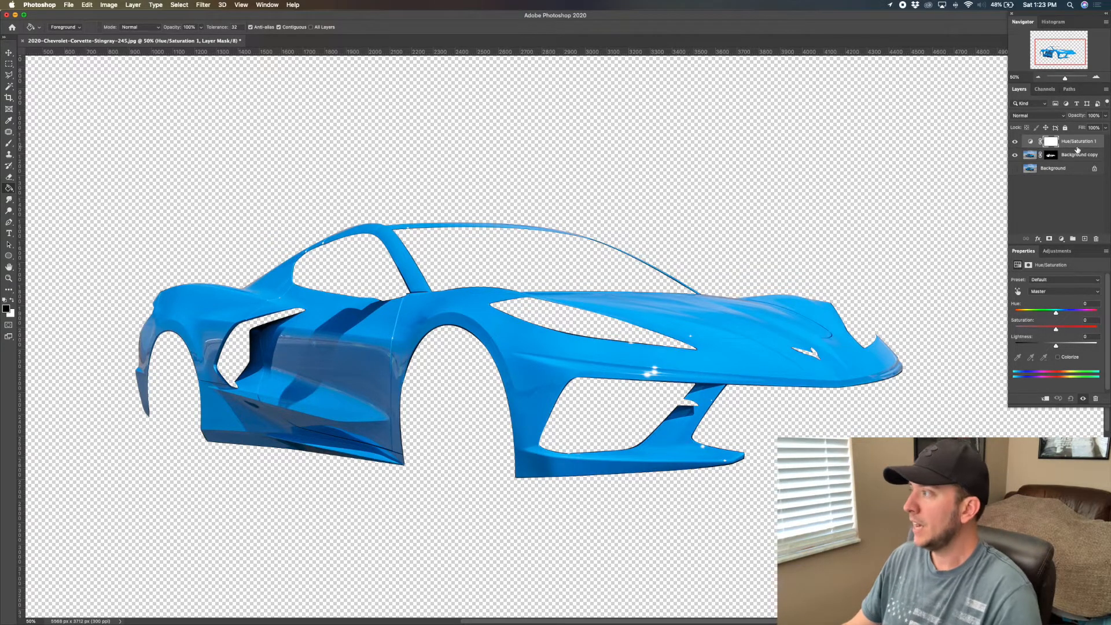
pyautogui.rightClick(1082, 147)
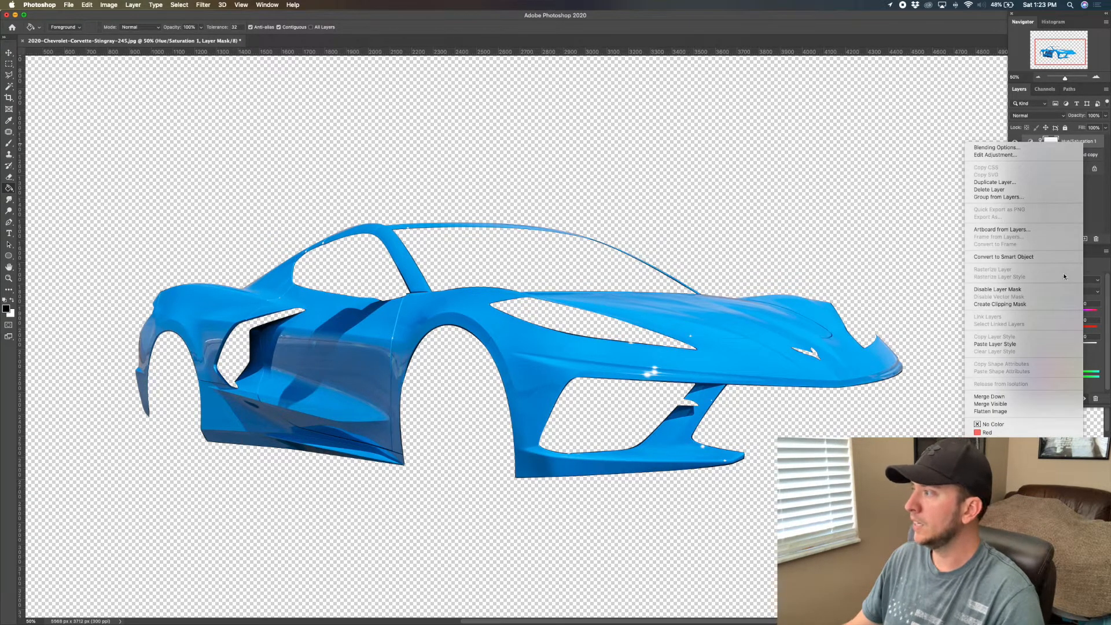
pyautogui.click(1052, 307)
pyautogui.click(1038, 142)
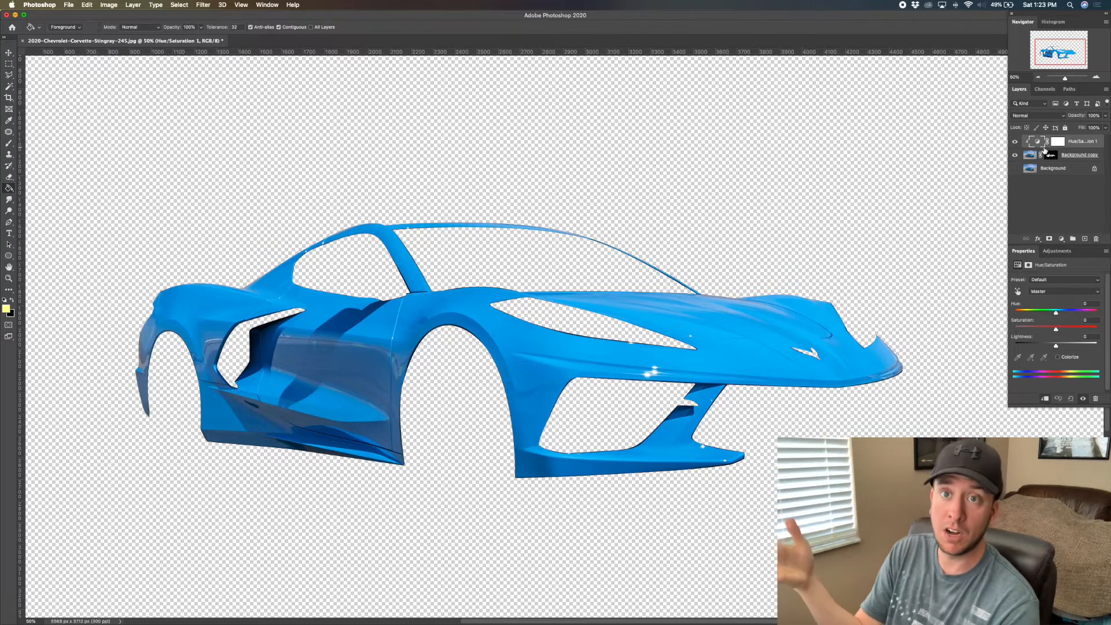
# Show the Background layer again and shift the adjustment's hue until the car body is orange
pyautogui.click(1015, 169)
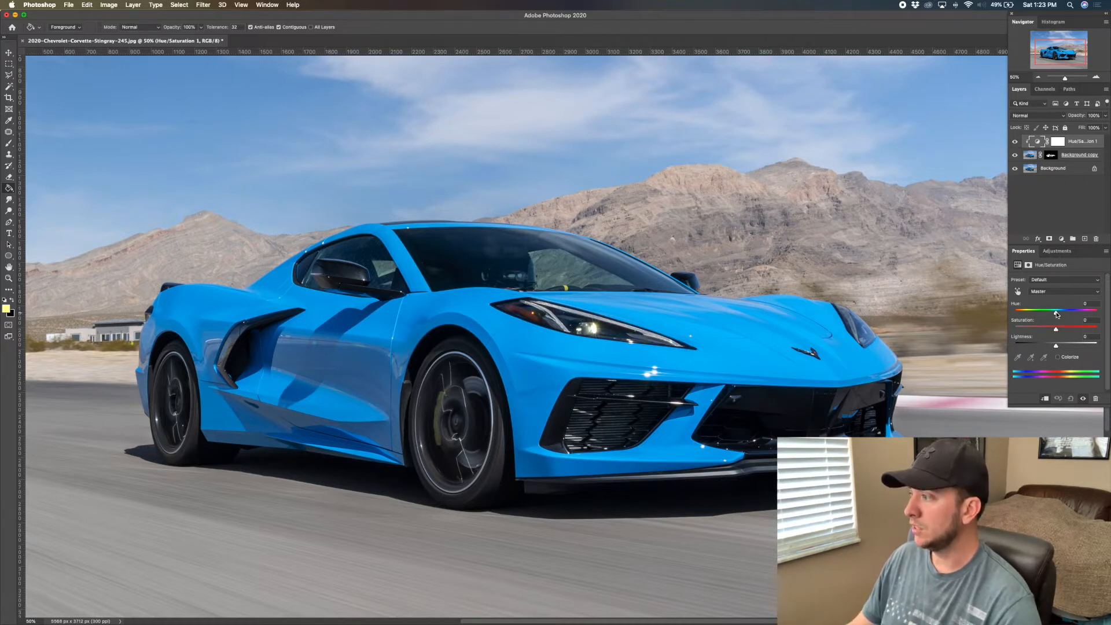
pyautogui.moveTo(1070, 315); pyautogui.dragTo(1091, 315)
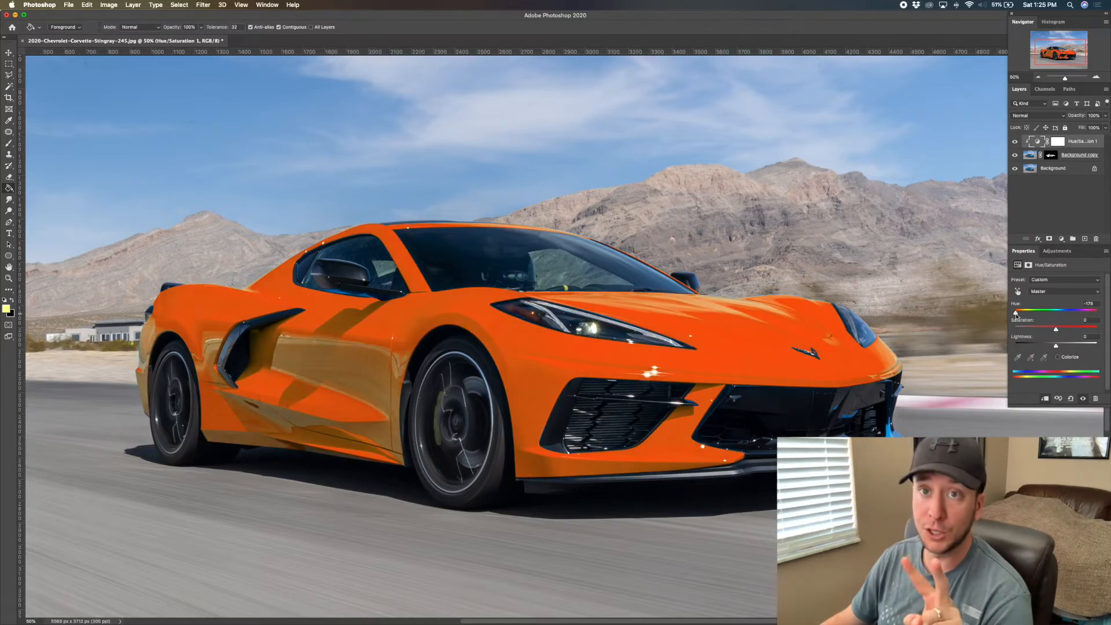
# Enable Colorize on the adjustment and set the saturation to 68 and the hue to 218 for deep blue paint
pyautogui.moveTo(1017, 314); pyautogui.dragTo(1071, 329)
pyautogui.click(1058, 357)
pyautogui.moveTo(1016, 313); pyautogui.dragTo(1061, 315)
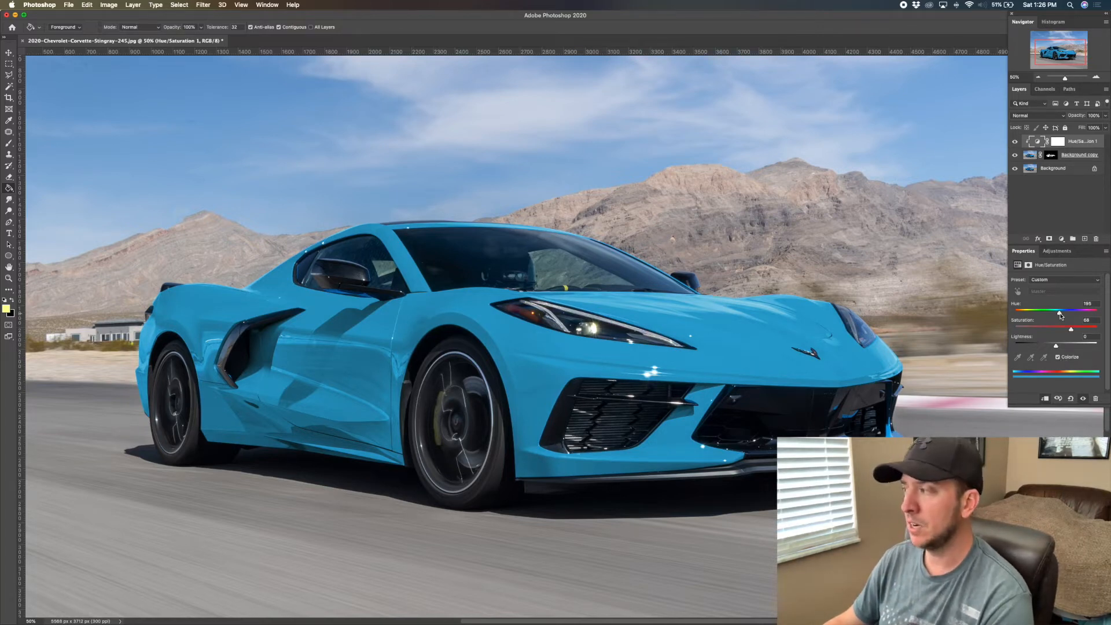
pyautogui.moveTo(1061, 314); pyautogui.dragTo(1065, 313)
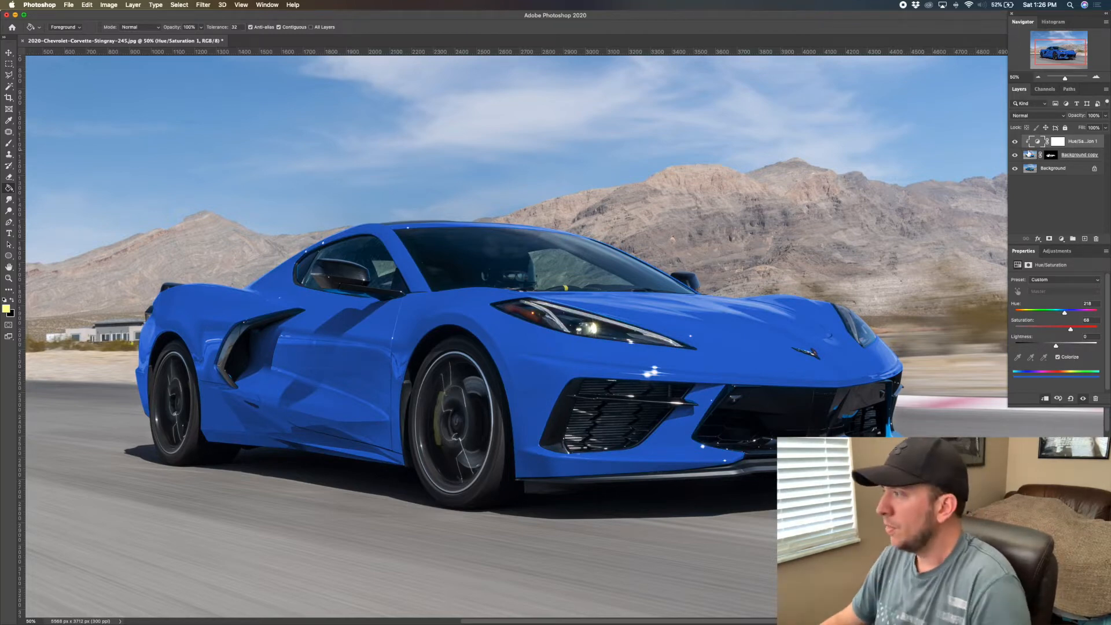
# Set the Hue/Saturation adjustment's hue to 68 for yellow-green paint
pyautogui.moveTo(1065, 313); pyautogui.dragTo(1030, 313)
pyautogui.hscroll(5, 809, 380)
pyautogui.scroll(-3, 809, 380)
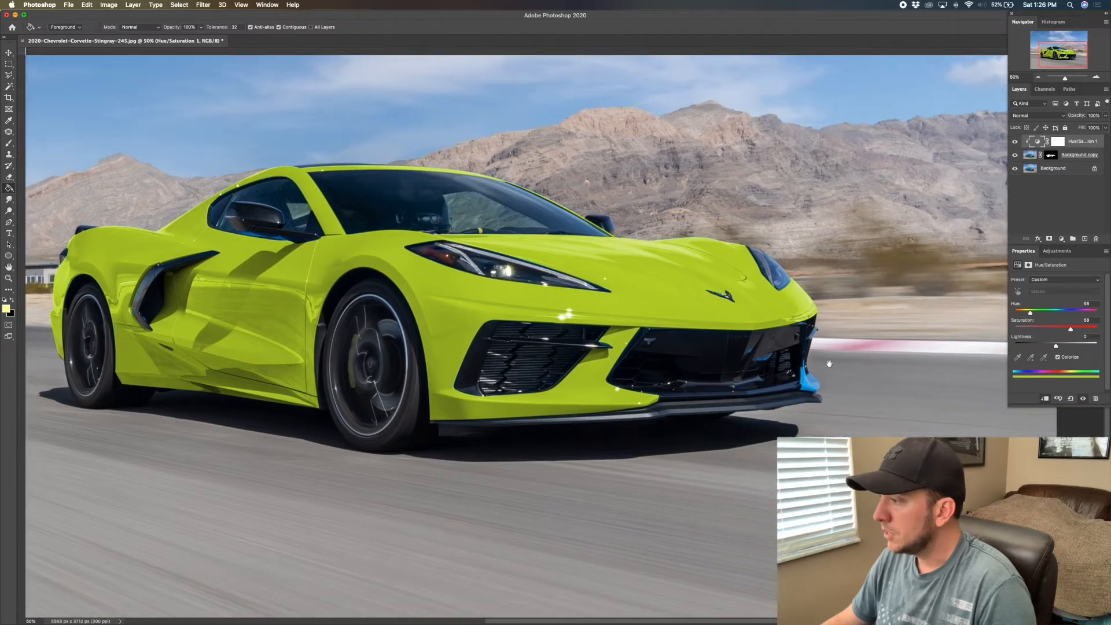
# Target the Background copy layer's mask and outline the missed blue lower bumper corner at the car's far side with the Pen tool
pyautogui.moveTo(868, 374); pyautogui.dragTo(704, 318)
pyautogui.press('p')
pyautogui.press('super+plus')
pyautogui.press('super+plus')
pyautogui.press('super+plus')
pyautogui.press('super+plus')
pyautogui.moveTo(803, 225); pyautogui.dragTo(525, 428)
pyautogui.click(1051, 156)
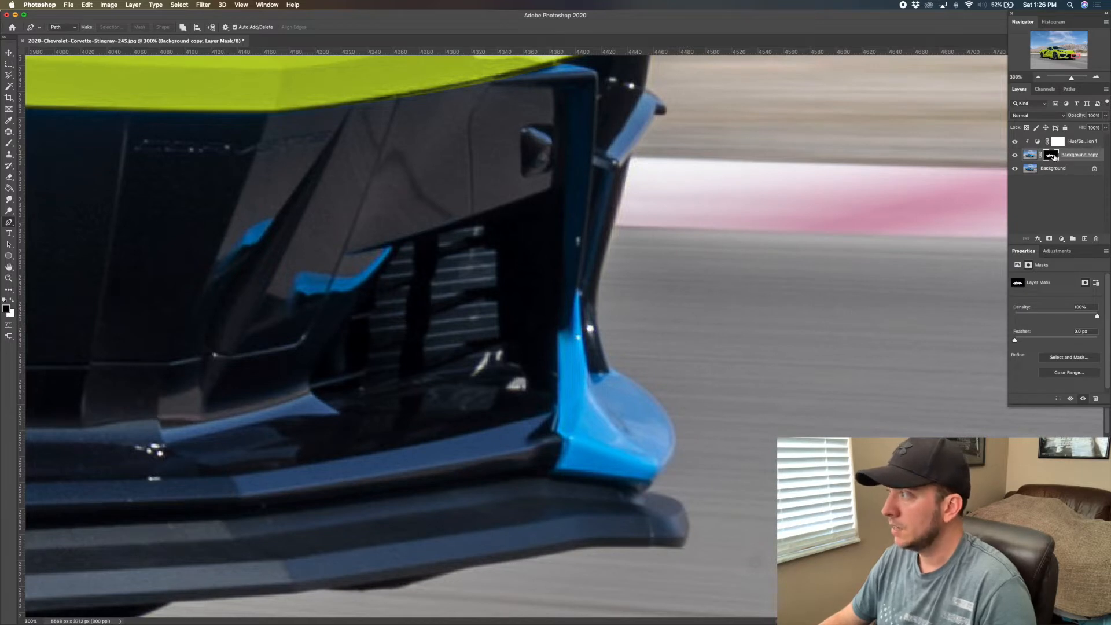
pyautogui.click(577, 283)
pyautogui.click(567, 320)
pyautogui.click(556, 333)
pyautogui.click(549, 431)
pyautogui.click(555, 438)
pyautogui.click(560, 442)
pyautogui.click(548, 474)
pyautogui.click(642, 490)
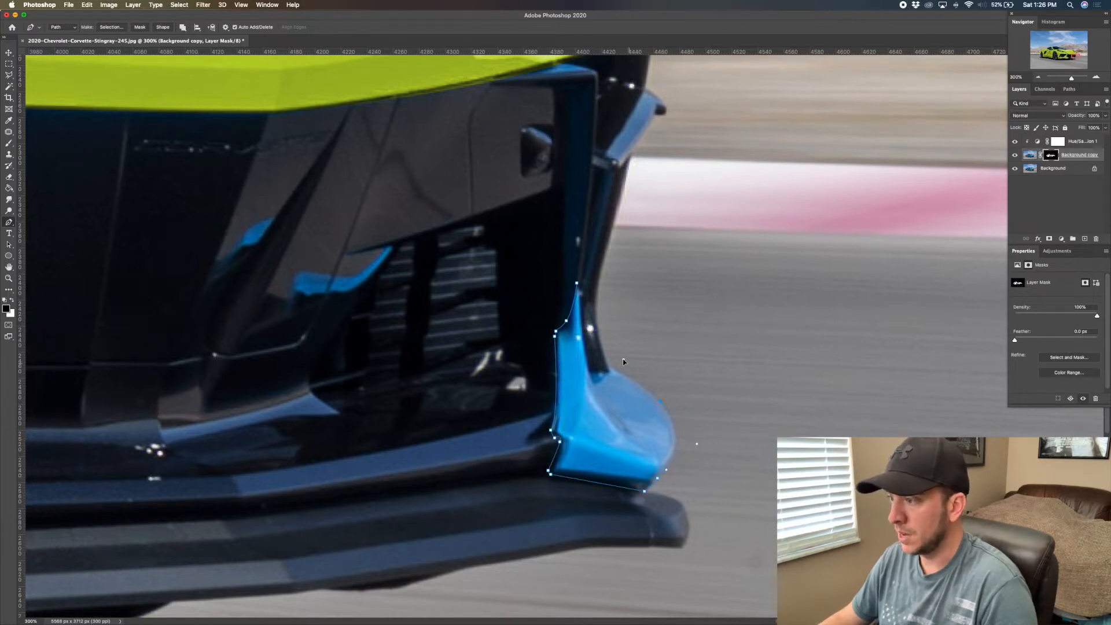
pyautogui.click(607, 371)
pyautogui.click(597, 369)
pyautogui.click(590, 370)
pyautogui.click(577, 283)
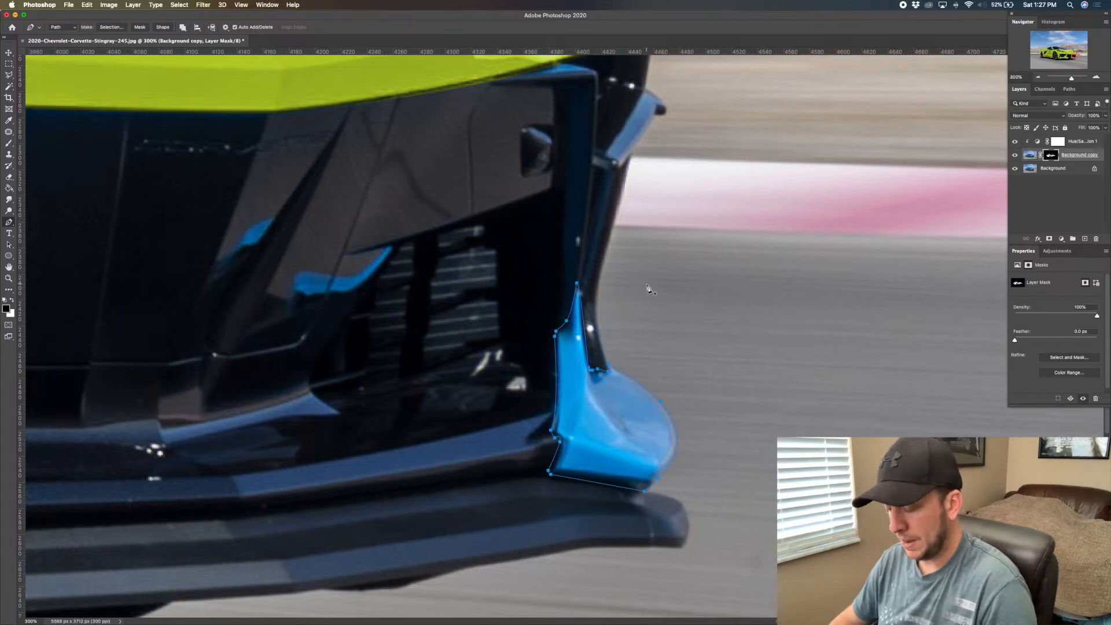
# Convert the bumper corner path to a selection, fill it with white on the mask and deselect
pyautogui.press('super+Return')
pyautogui.click(9, 188)
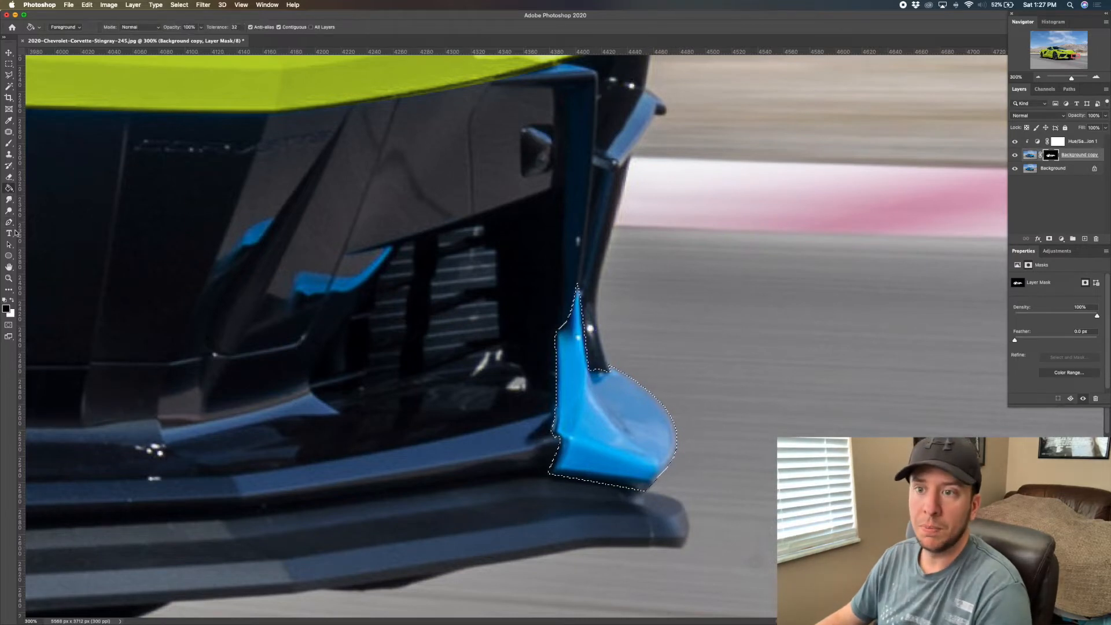
pyautogui.click(12, 301)
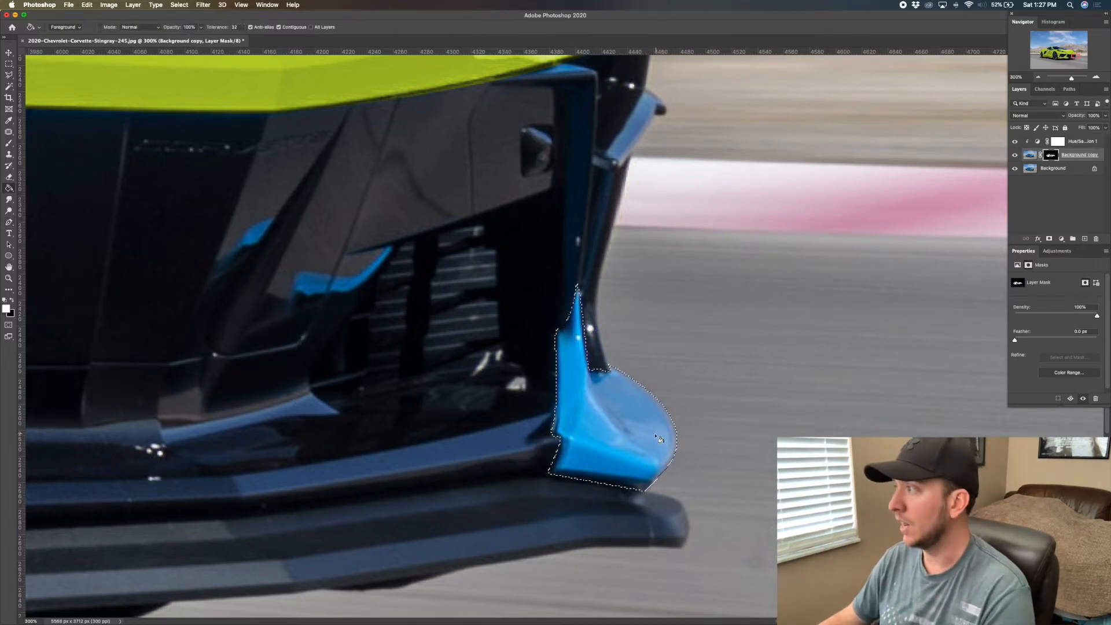
pyautogui.click(620, 411)
pyautogui.press('super+d')
pyautogui.press('super+1')
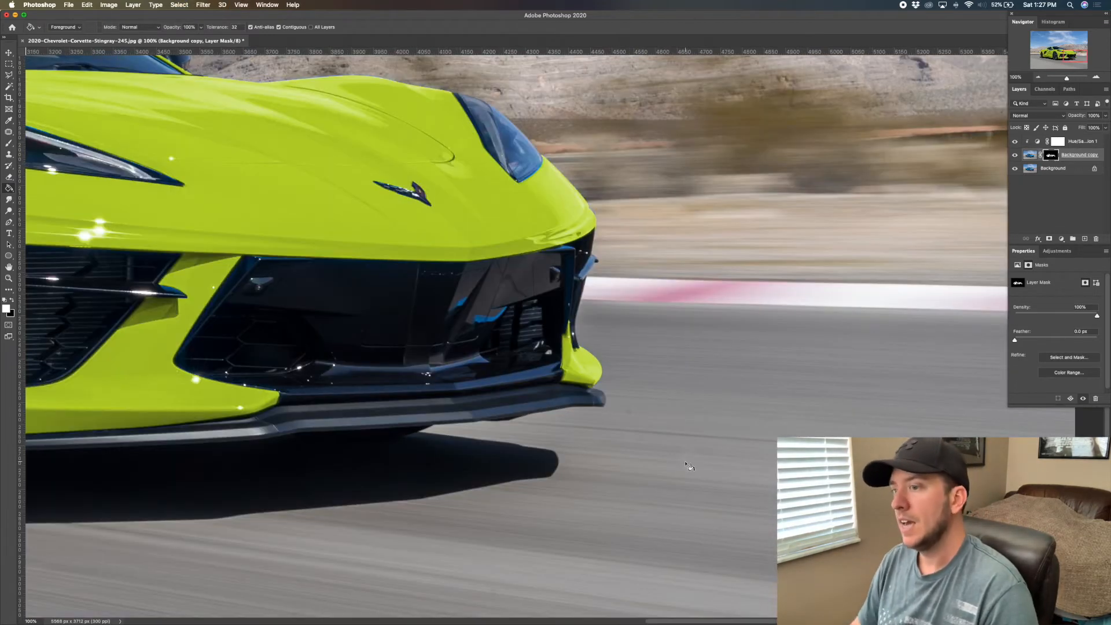
# Inspect the car's front, side and hood for blue areas missed by the body mask
pyautogui.hscroll(-5, 578, 394)
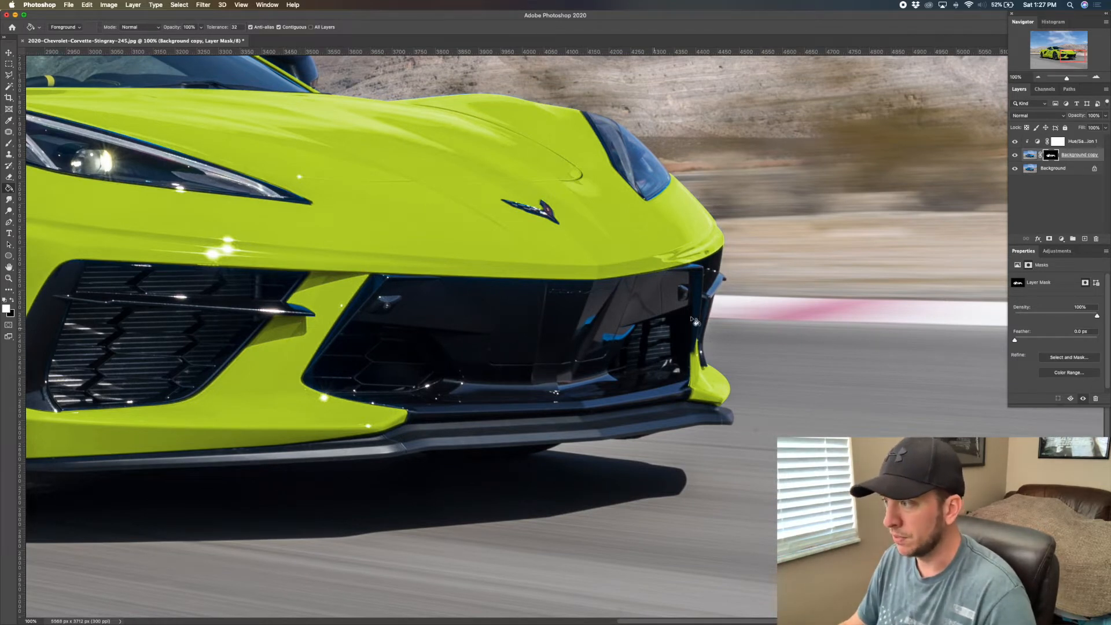
pyautogui.moveTo(349, 332); pyautogui.dragTo(758, 416)
pyautogui.moveTo(305, 367); pyautogui.dragTo(684, 398)
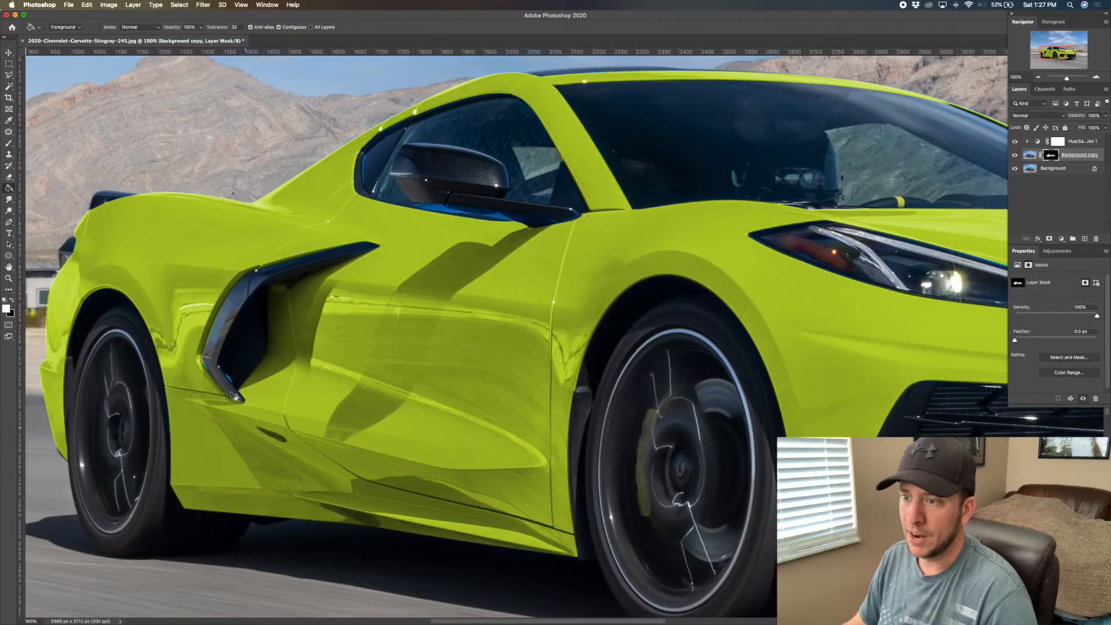
pyautogui.moveTo(659, 208); pyautogui.dragTo(293, 241)
pyautogui.moveTo(435, 199); pyautogui.dragTo(723, 473)
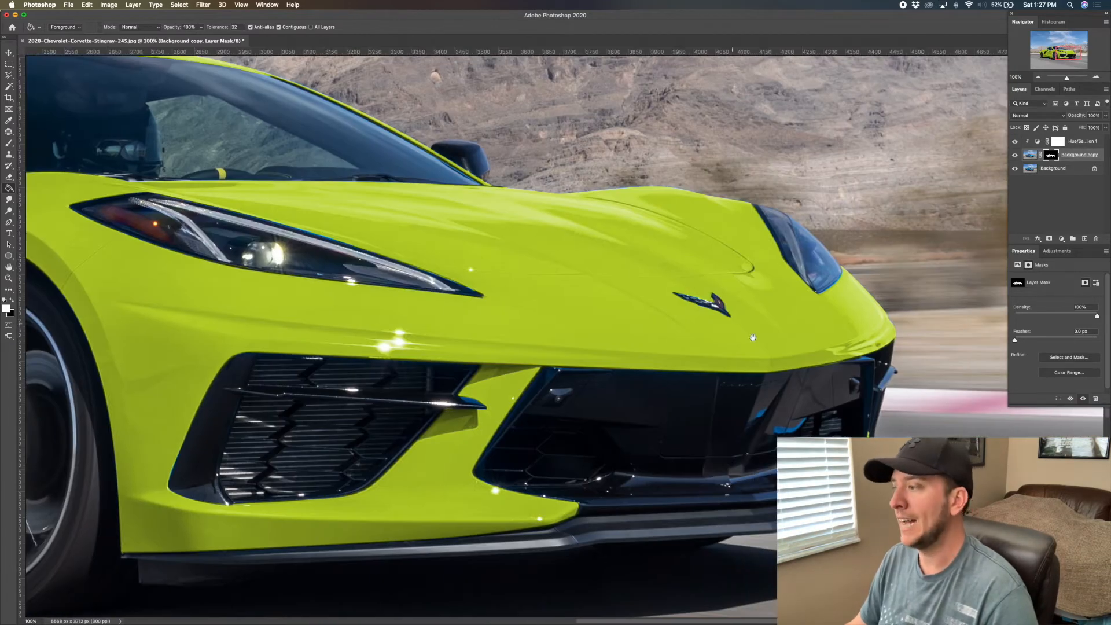
pyautogui.moveTo(663, 275); pyautogui.dragTo(520, 223)
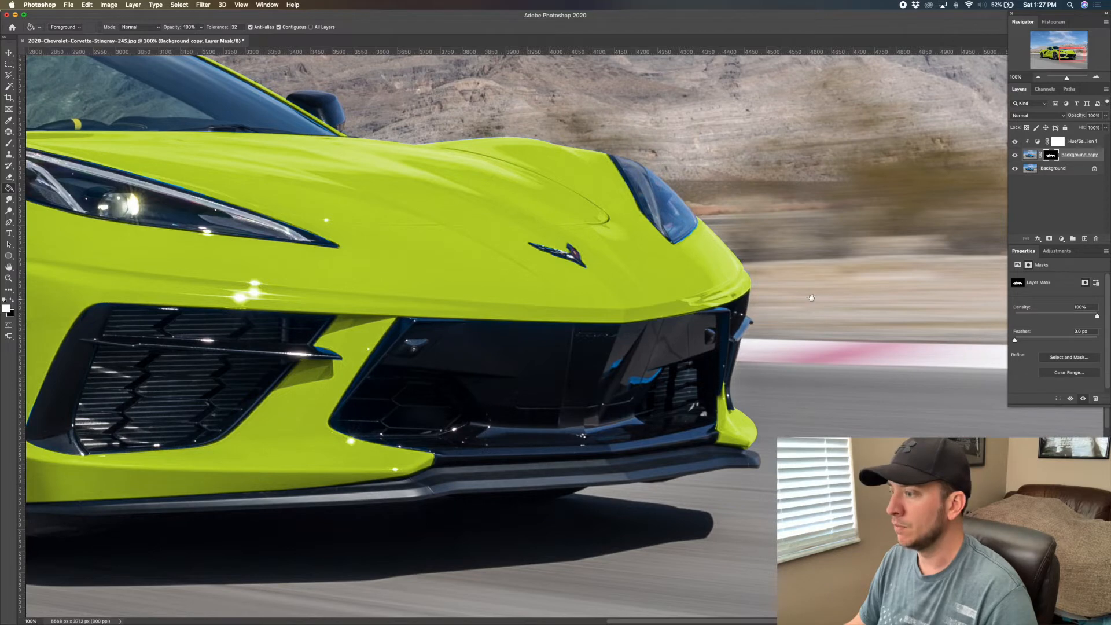
pyautogui.moveTo(812, 298); pyautogui.dragTo(767, 283)
# Outline the larger blue reflection inside the front grille with a closed Pen tool path
pyautogui.press('super+equal')
pyautogui.press('super+equal')
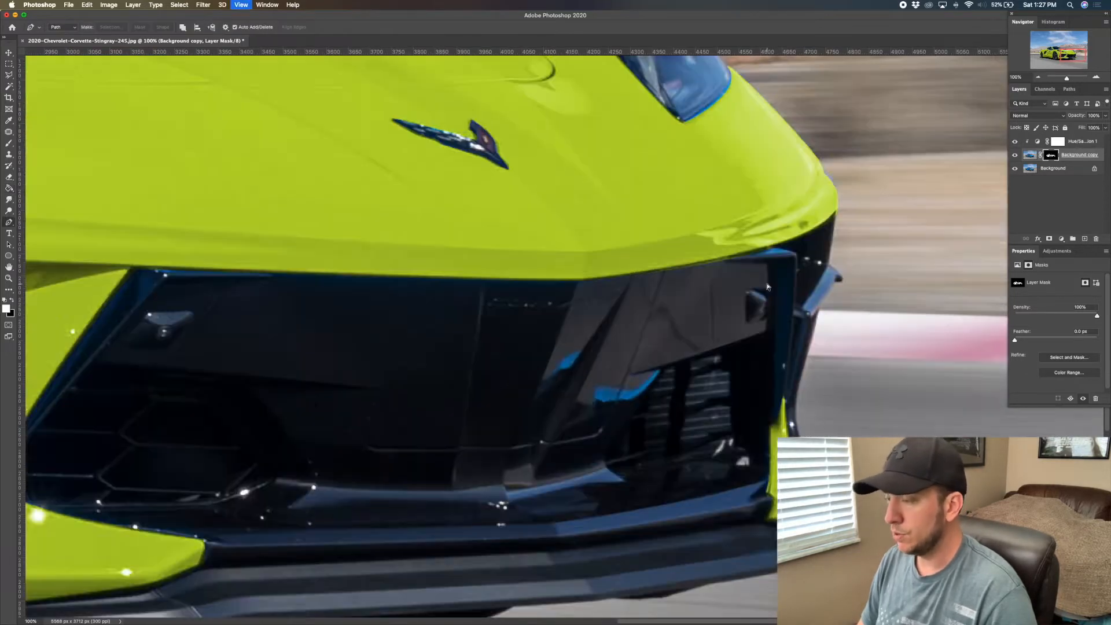
pyautogui.scroll(-3, 720, 315)
pyautogui.press('p')
pyautogui.click(717, 318)
pyautogui.click(672, 369)
pyautogui.click(630, 379)
pyautogui.click(598, 382)
pyautogui.click(574, 389)
pyautogui.click(570, 403)
pyautogui.click(572, 396)
pyautogui.click(592, 347)
pyautogui.click(676, 349)
pyautogui.click(693, 336)
pyautogui.click(702, 314)
pyautogui.click(708, 313)
pyautogui.click(714, 313)
pyautogui.click(718, 318)
# Outline the smaller blue reflection beside it in the grille with a second closed path
pyautogui.click(563, 274)
pyautogui.click(530, 316)
pyautogui.click(509, 334)
pyautogui.click(493, 344)
pyautogui.click(486, 347)
pyautogui.moveTo(563, 274); pyautogui.dragTo(633, 284)
# Outline the blue tip of the fin crossing the near front air intake with the Pen tool
pyautogui.moveTo(811, 264); pyautogui.dragTo(450, 418)
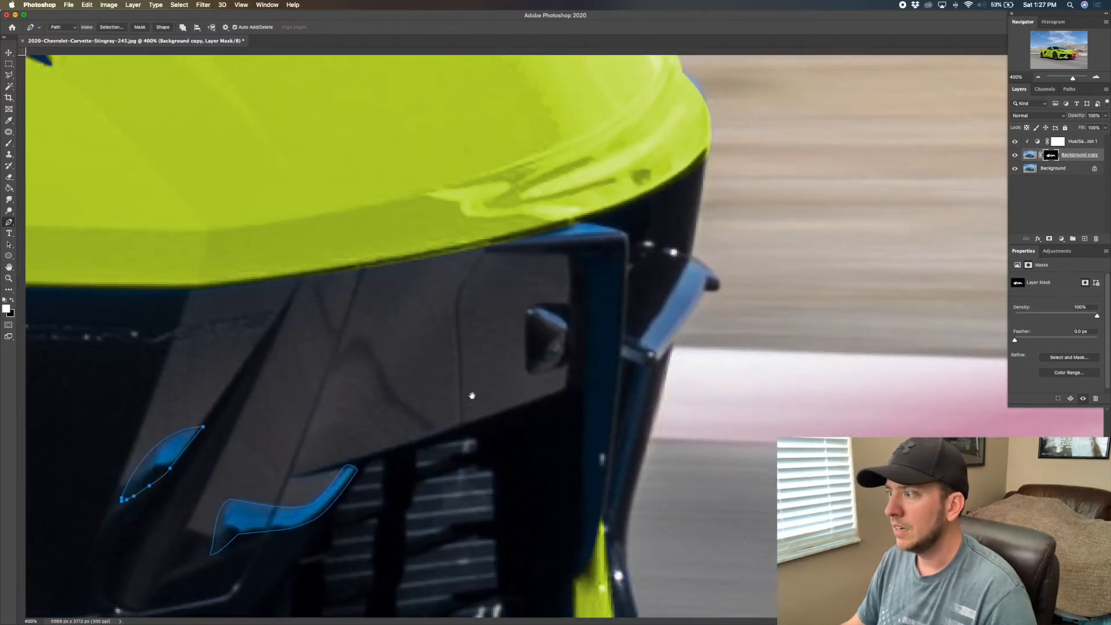
pyautogui.scroll(-10, 450, 418)
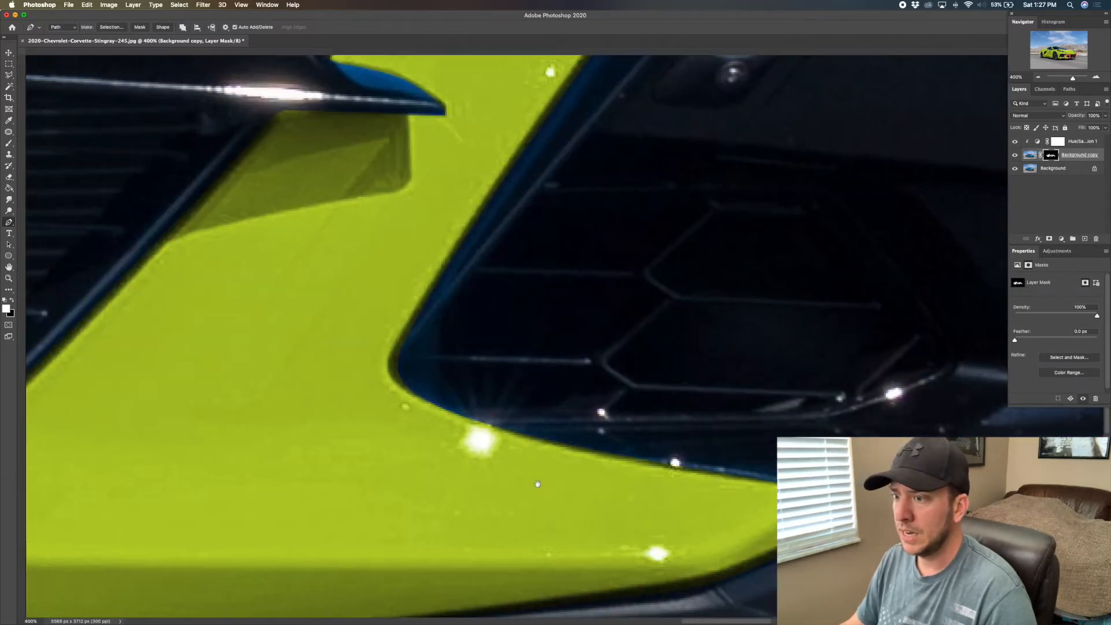
pyautogui.moveTo(307, 353); pyautogui.dragTo(585, 499)
pyautogui.click(619, 228)
pyautogui.moveTo(662, 259)
pyautogui.mouseDown()
pyautogui.moveTo(689, 265)
pyautogui.moveTo(704, 239)
pyautogui.moveTo(666, 232)
pyautogui.mouseUp()
pyautogui.click(734, 276)
pyautogui.click(619, 227)
# Outline the body area along the outer edge of the near front air intake, beside the wheel, with the Pen tool
pyautogui.moveTo(253, 272); pyautogui.dragTo(968, 165)
pyautogui.moveTo(185, 488); pyautogui.dragTo(180, 520)
pyautogui.moveTo(165, 514); pyautogui.dragTo(163, 384)
pyautogui.moveTo(175, 342); pyautogui.dragTo(205, 293)
pyautogui.click(276, 212)
pyautogui.moveTo(278, 218); pyautogui.dragTo(610, 471)
# Convert the outlined spots to a selection and paint them white on the body mask with a hard round brush
pyautogui.press('super+minus')
pyautogui.press('super+minus')
pyautogui.press('super+minus')
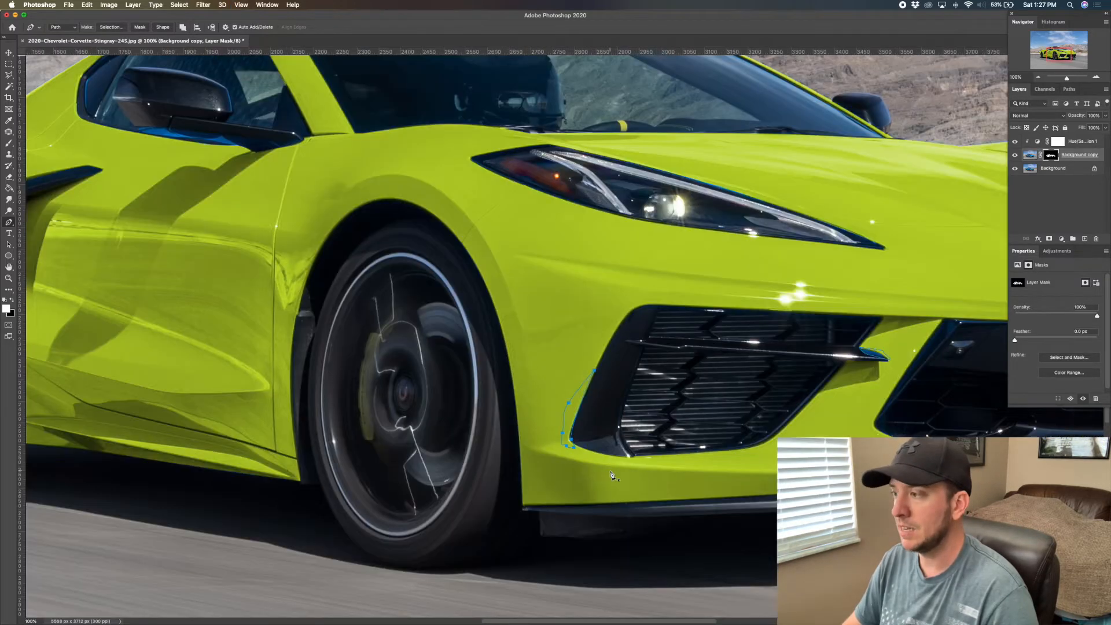
pyautogui.moveTo(940, 302); pyautogui.dragTo(628, 305)
pyautogui.moveTo(753, 390); pyautogui.dragTo(676, 378)
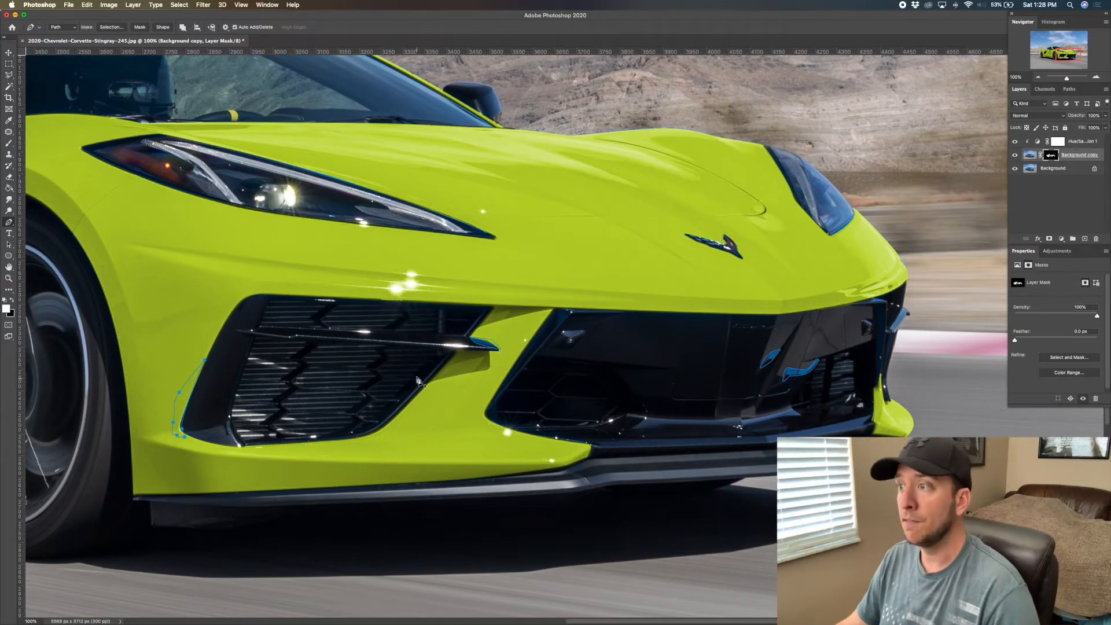
pyautogui.press('super+Return')
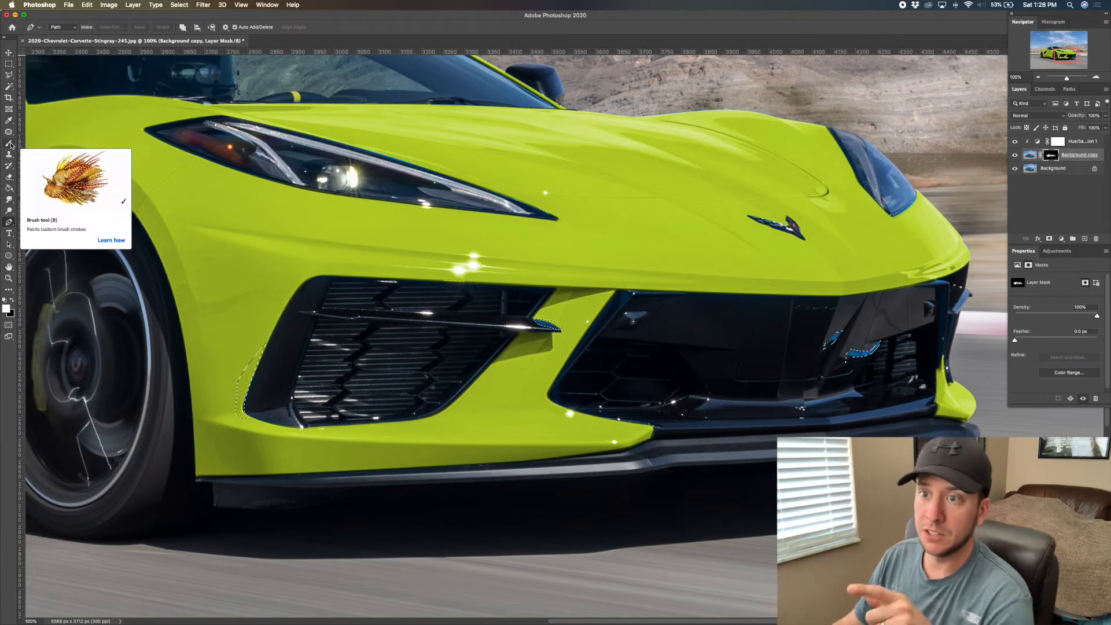
pyautogui.click(9, 143)
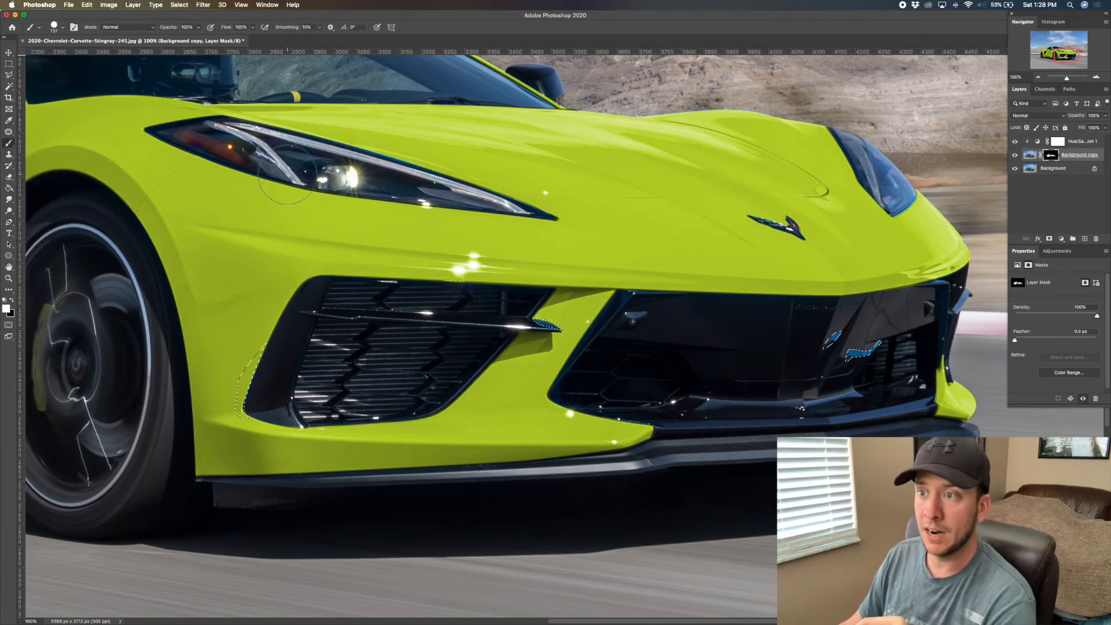
pyautogui.rightClick(349, 232)
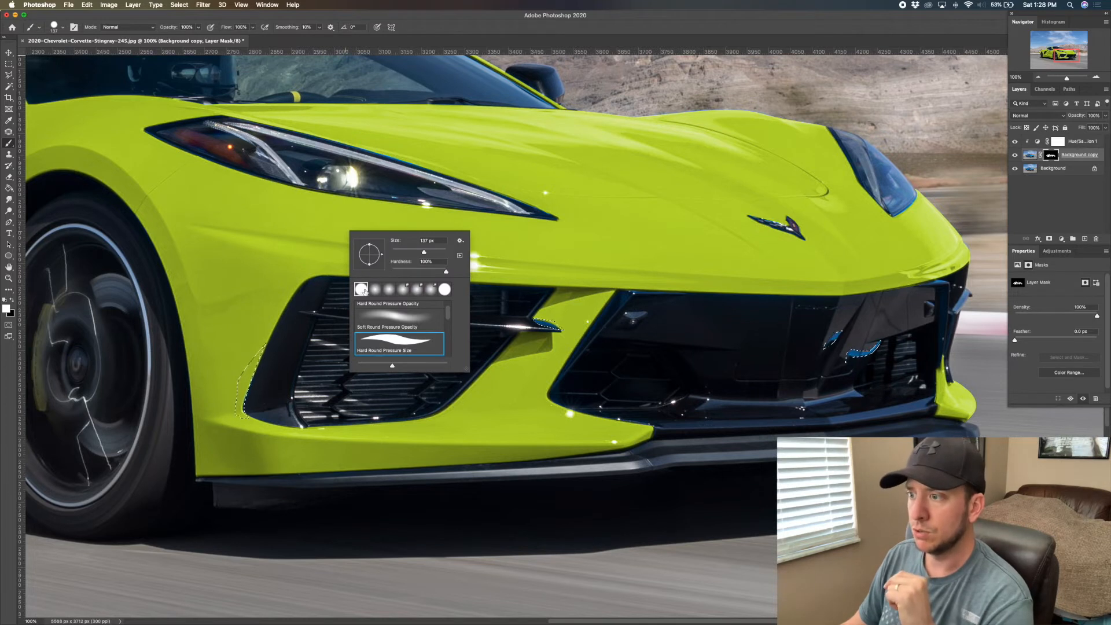
pyautogui.click(614, 190)
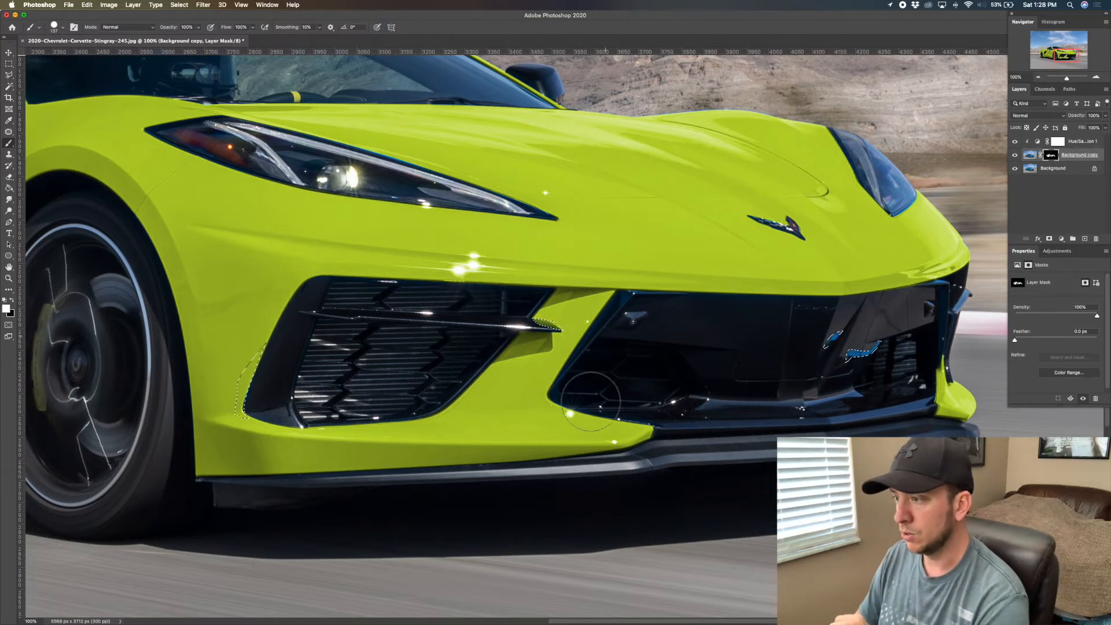
pyautogui.moveTo(796, 369)
pyautogui.mouseDown()
pyautogui.moveTo(844, 334)
pyautogui.moveTo(852, 361)
pyautogui.mouseUp()
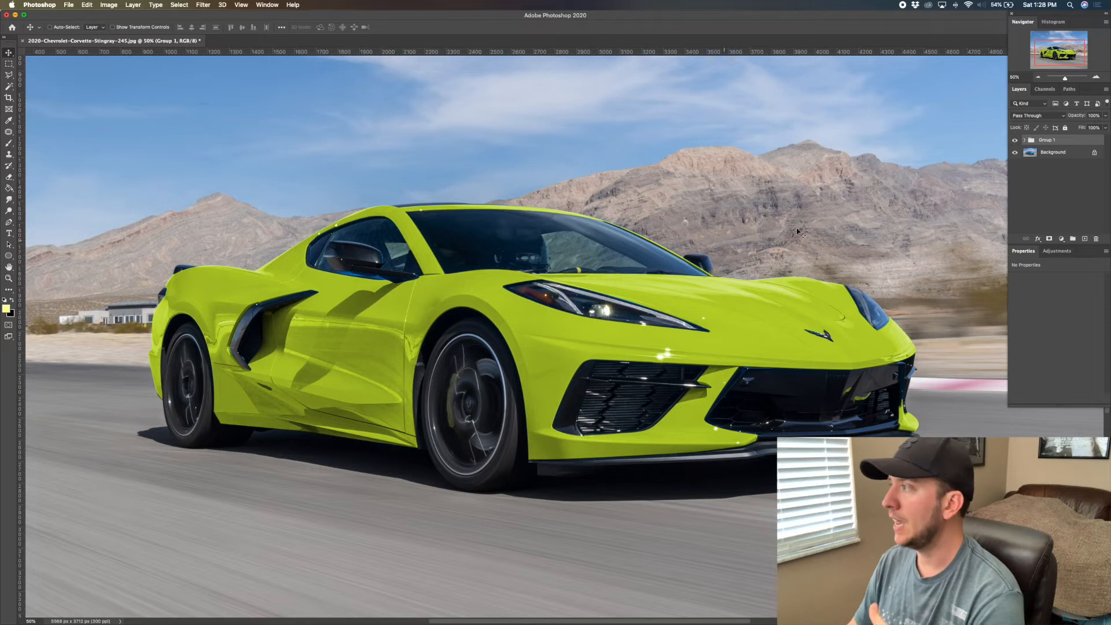
# Select the Hue/Saturation adjustment in Group 1, set hue 224 and saturation 6, and raise the lightness for light grey paint
pyautogui.click(1025, 140)
pyautogui.click(1048, 155)
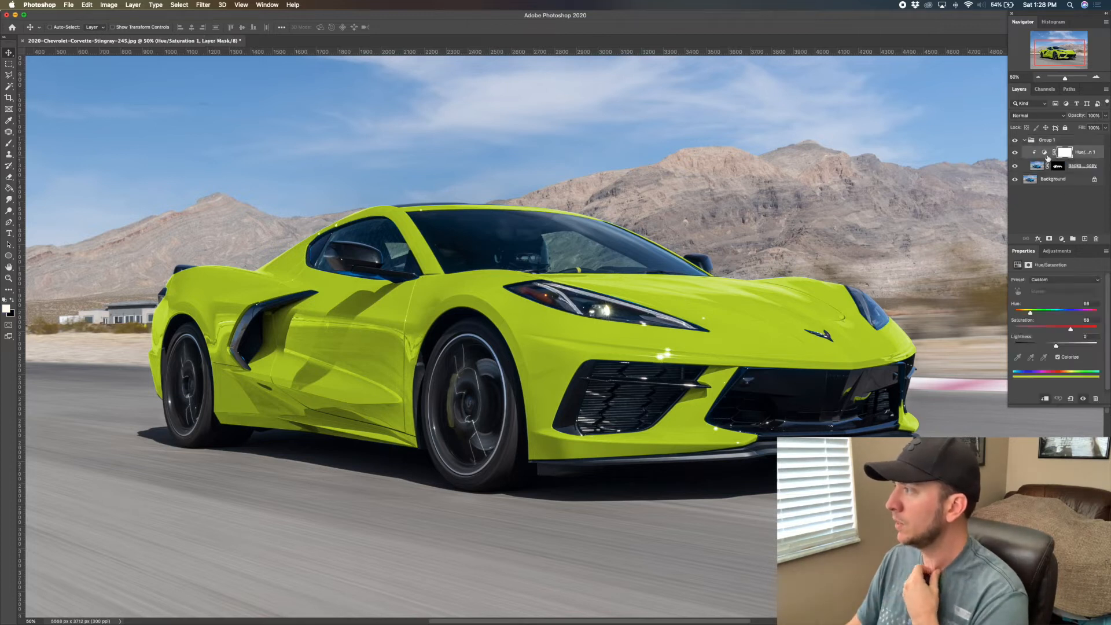
pyautogui.click(1045, 153)
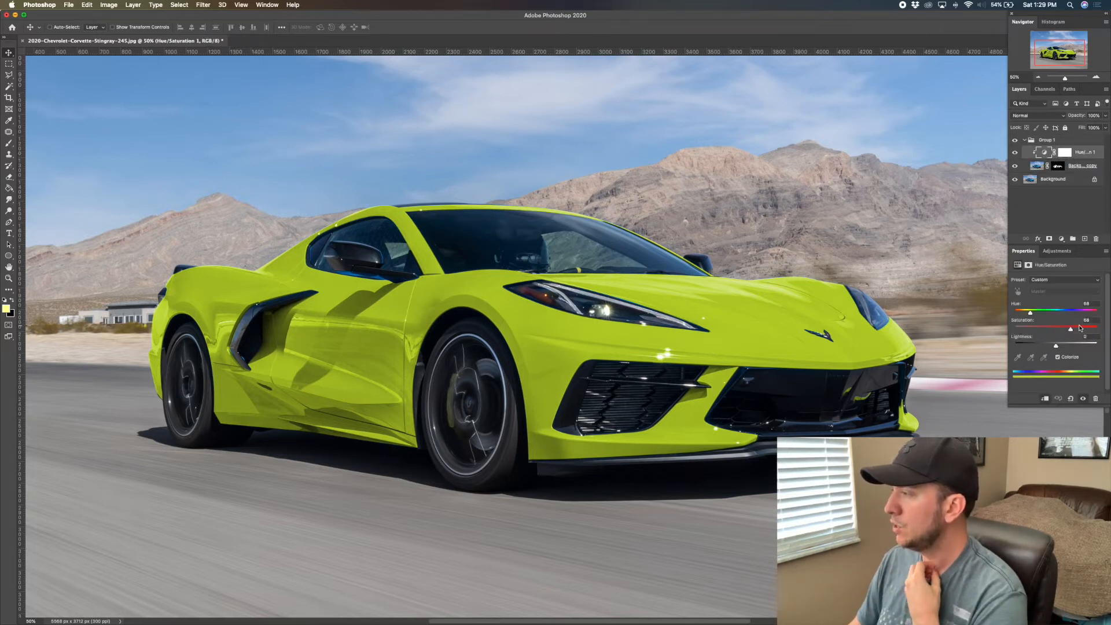
pyautogui.moveTo(1030, 315)
pyautogui.mouseDown()
pyautogui.moveTo(1067, 315)
pyautogui.moveTo(1021, 331)
pyautogui.mouseUp()
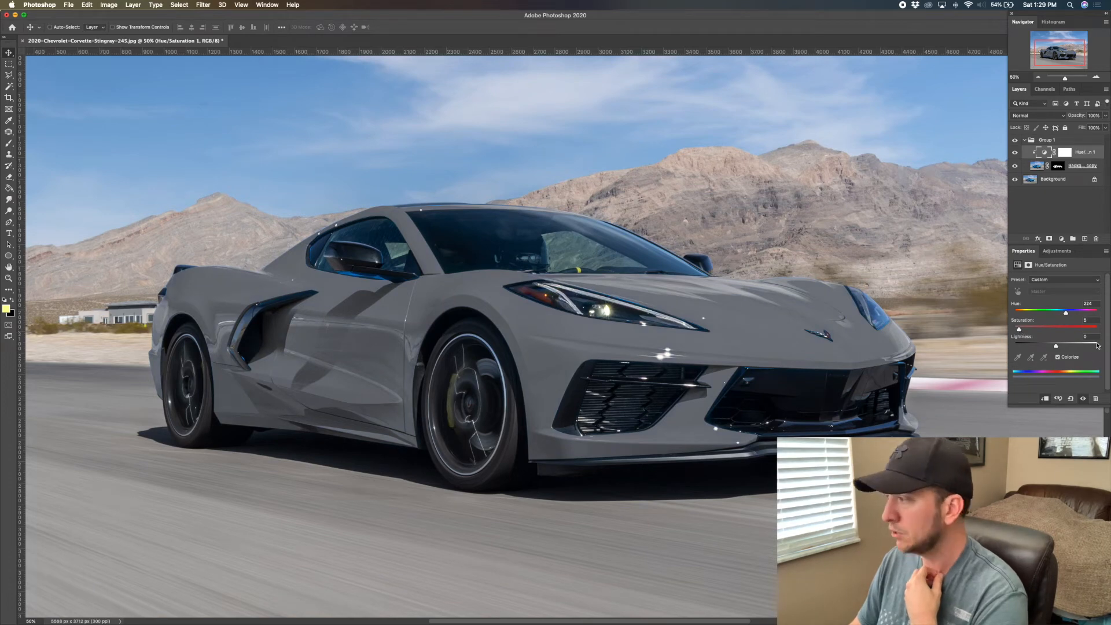
pyautogui.moveTo(1056, 346); pyautogui.dragTo(1091, 342)
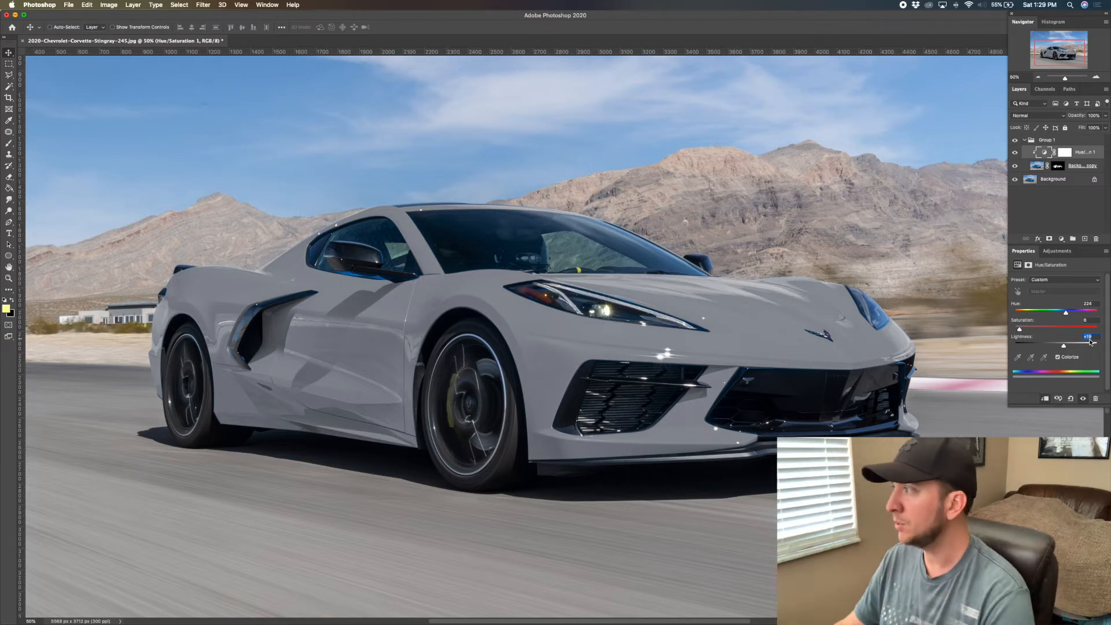
# Ungroup Group 1 and group the Hue/Saturation and Background copy layers again with the default group settings
pyautogui.click(1063, 141)
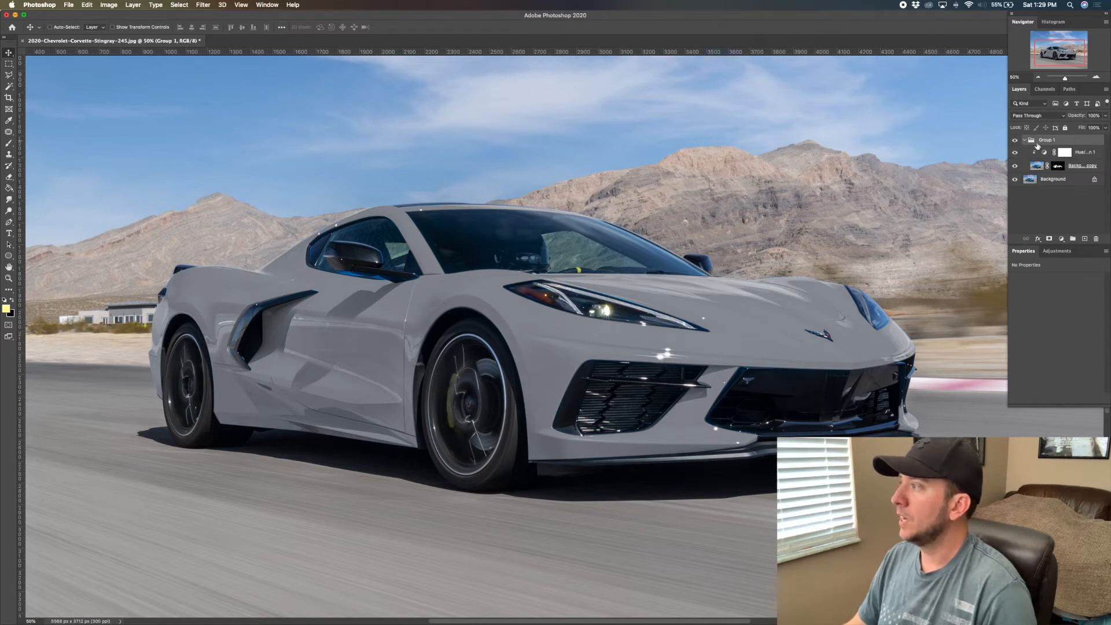
pyautogui.press('super+shift+g')
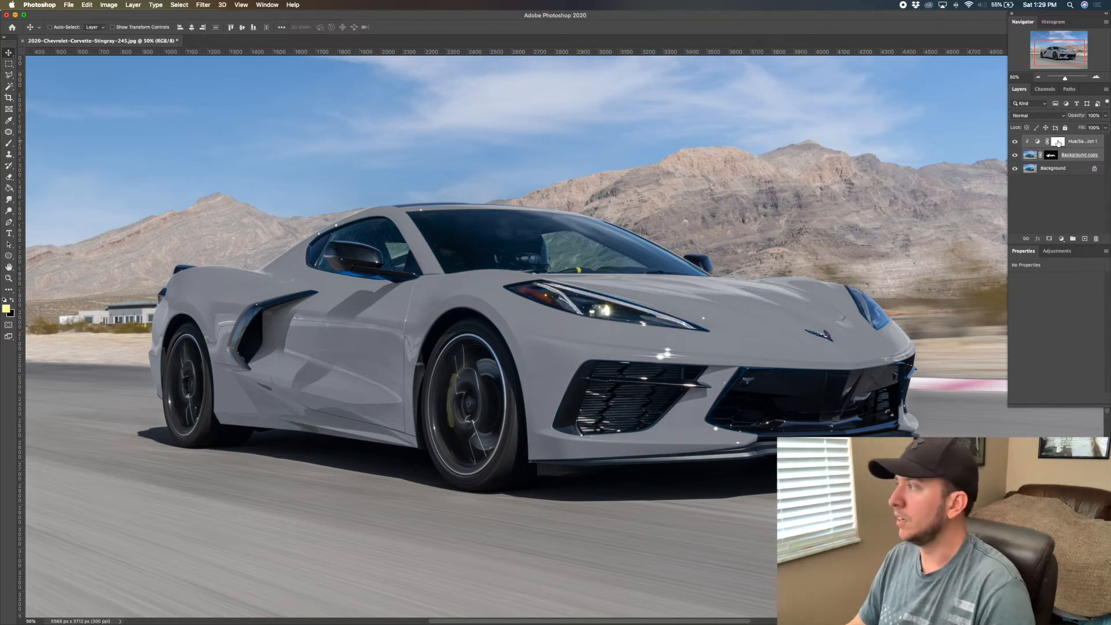
pyautogui.click(1074, 162)
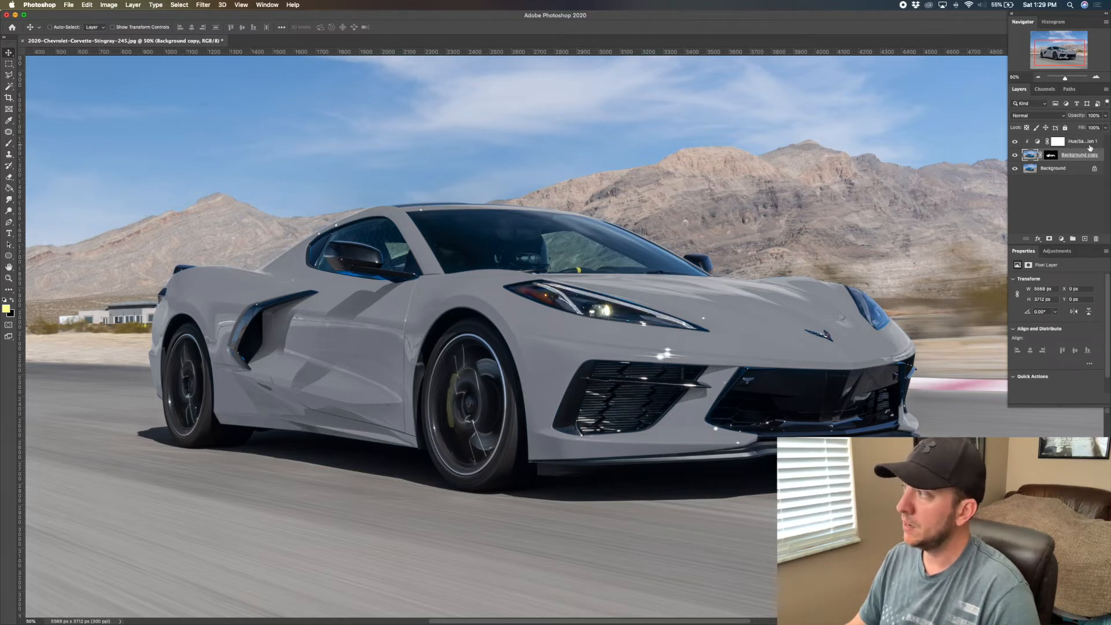
pyautogui.press('alt+super+a')
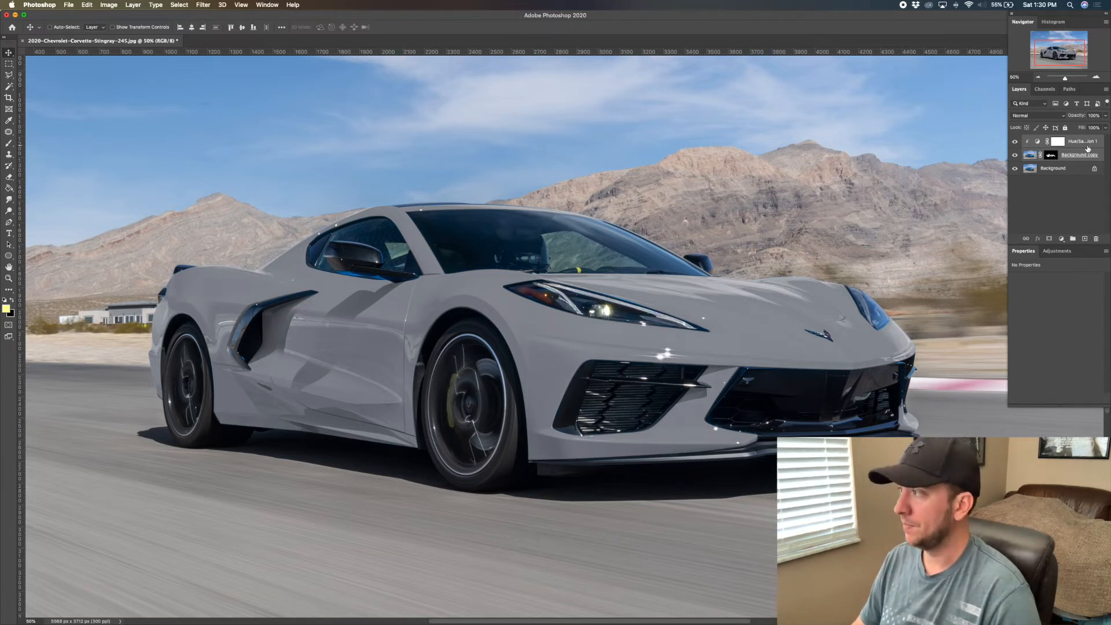
pyautogui.rightClick(1087, 148)
pyautogui.click(1077, 201)
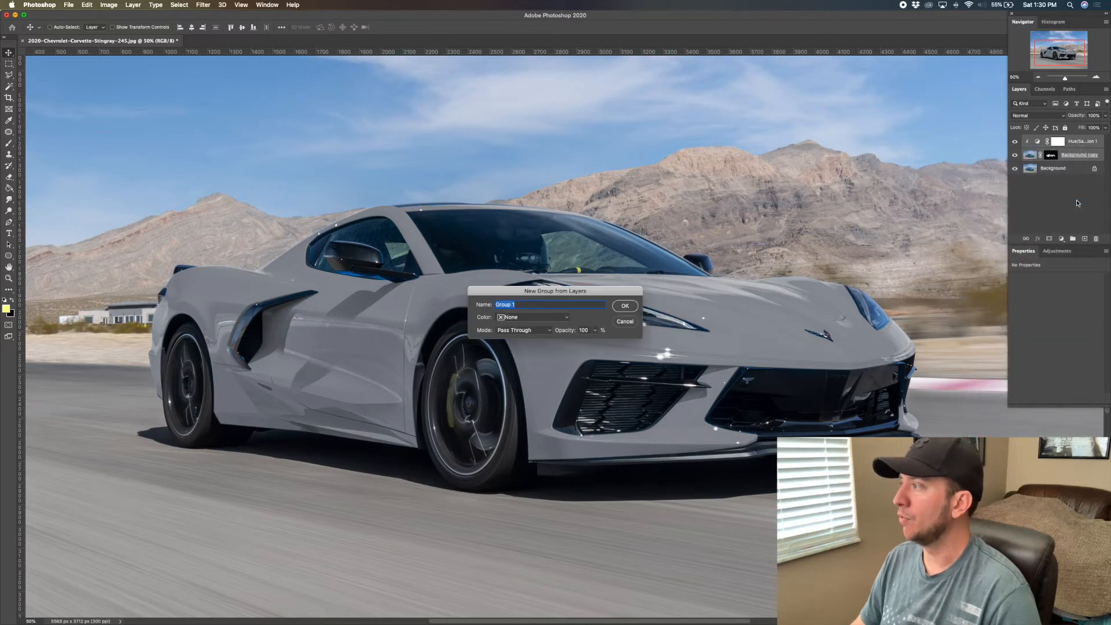
pyautogui.click(625, 313)
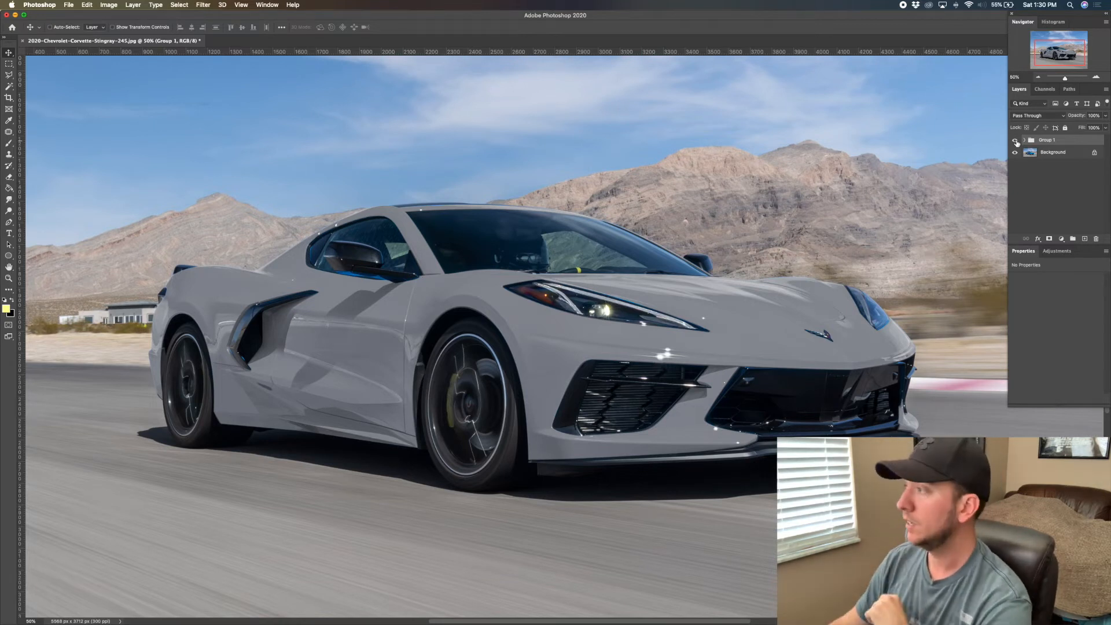
# Duplicate Group 1 within the same document and expand the duplicate to show its layers
pyautogui.rightClick(1090, 142)
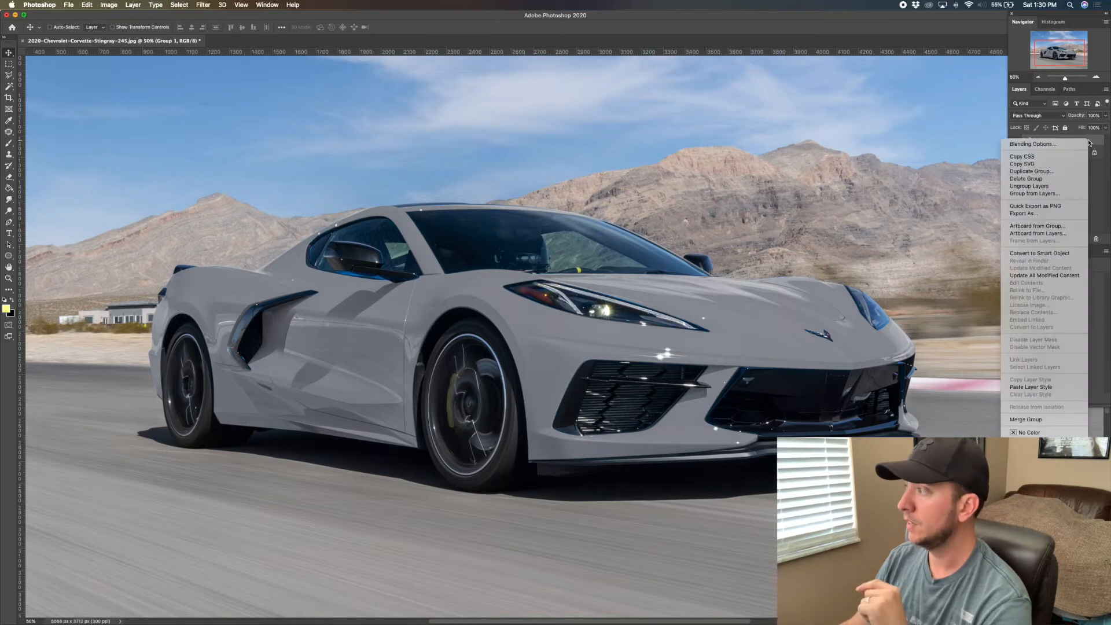
pyautogui.click(1066, 174)
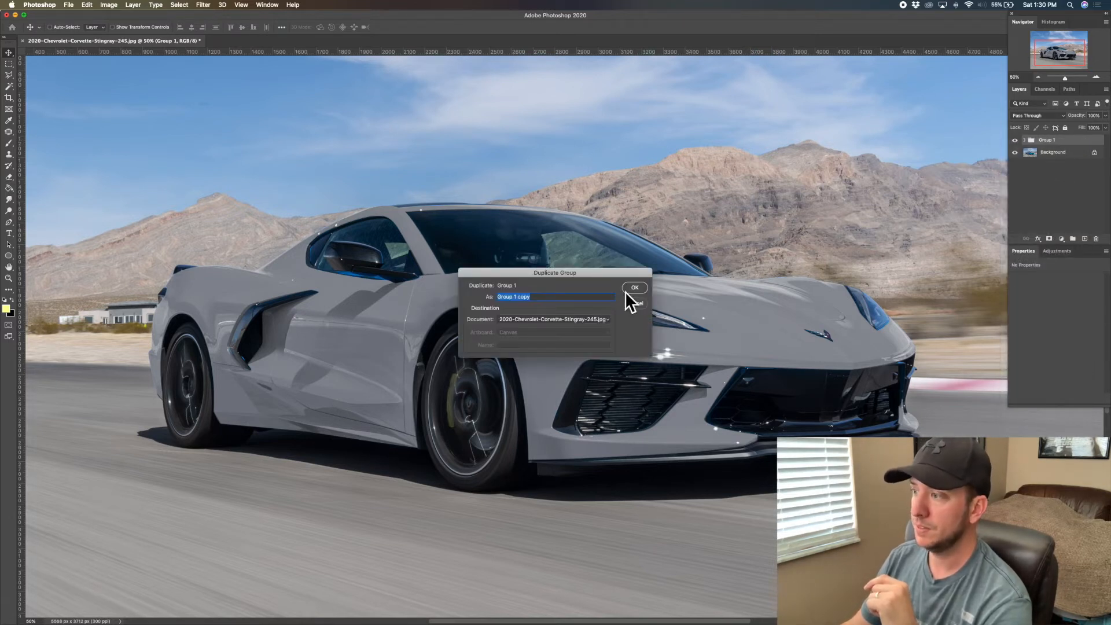
pyautogui.press('Return')
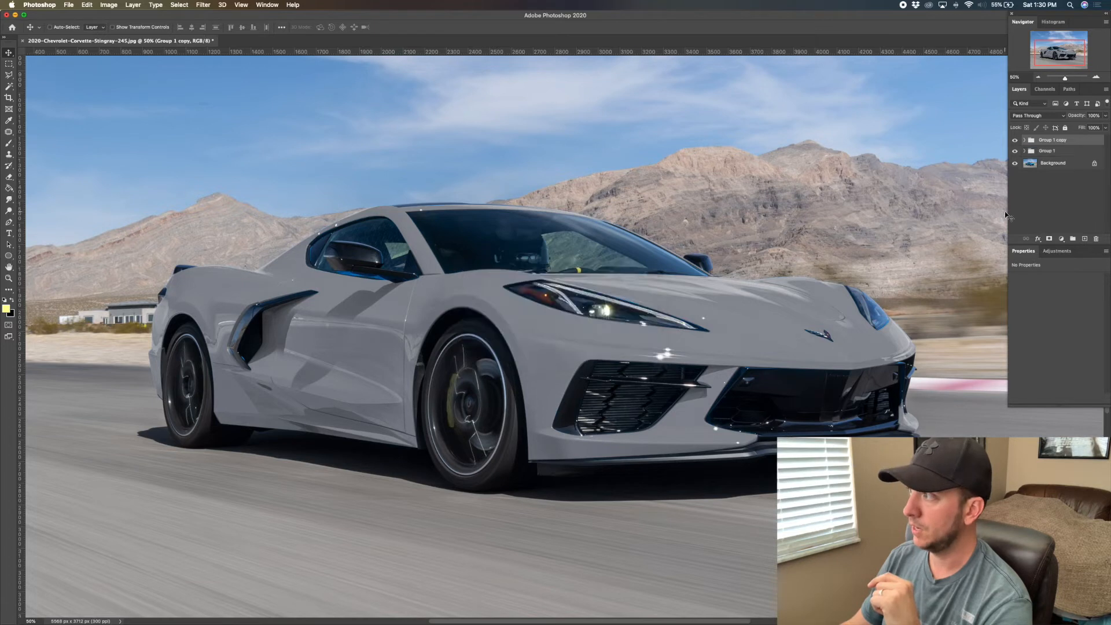
pyautogui.click(1025, 140)
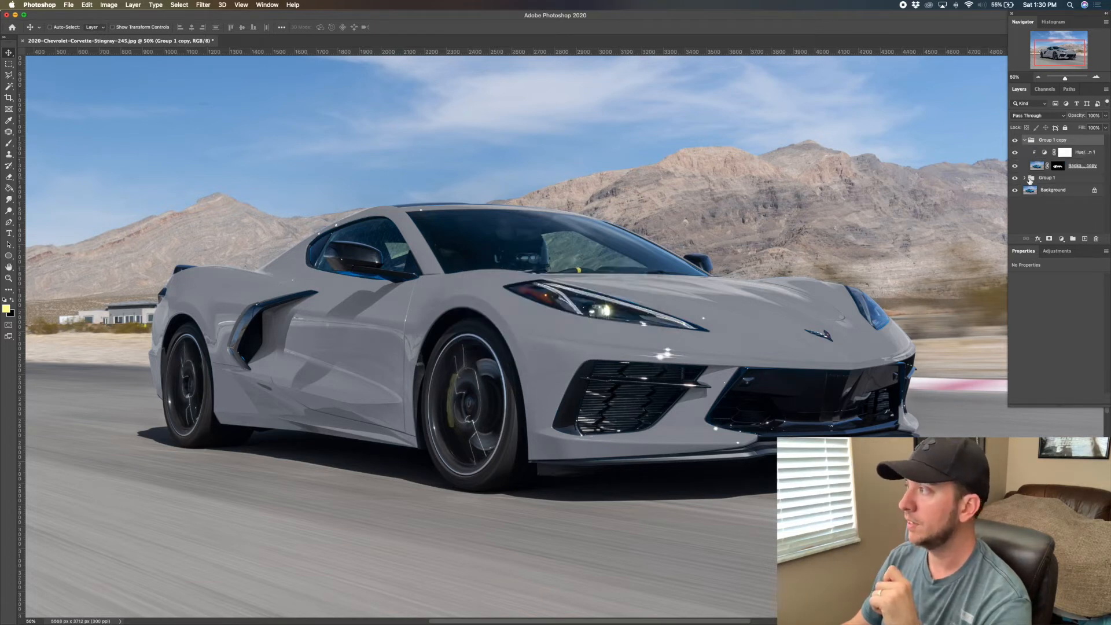
# Recolour Group 1 copy lime green through its Hue/Saturation adjustment with hue about 80, saturation about 78 and a reduced lightness
pyautogui.click(1026, 178)
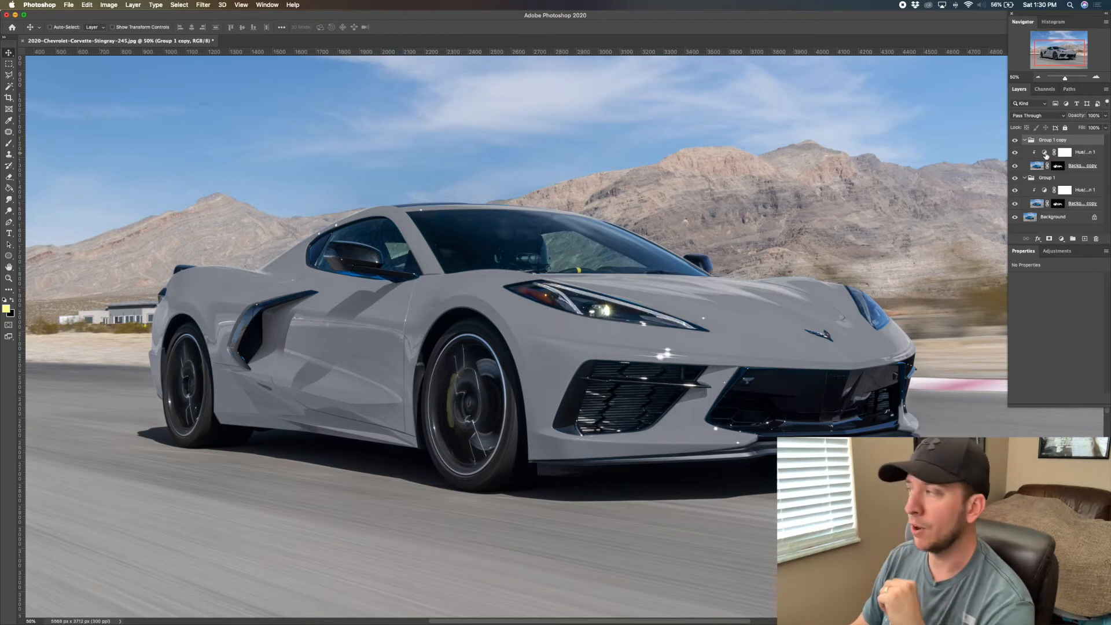
pyautogui.click(1045, 153)
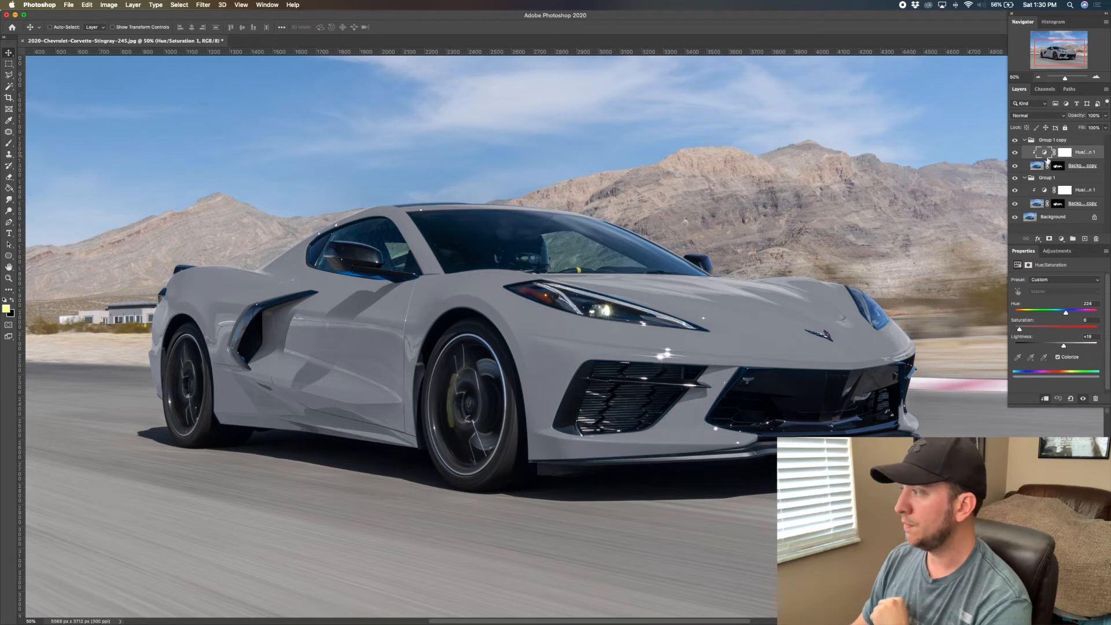
pyautogui.moveTo(1033, 329); pyautogui.dragTo(1072, 331)
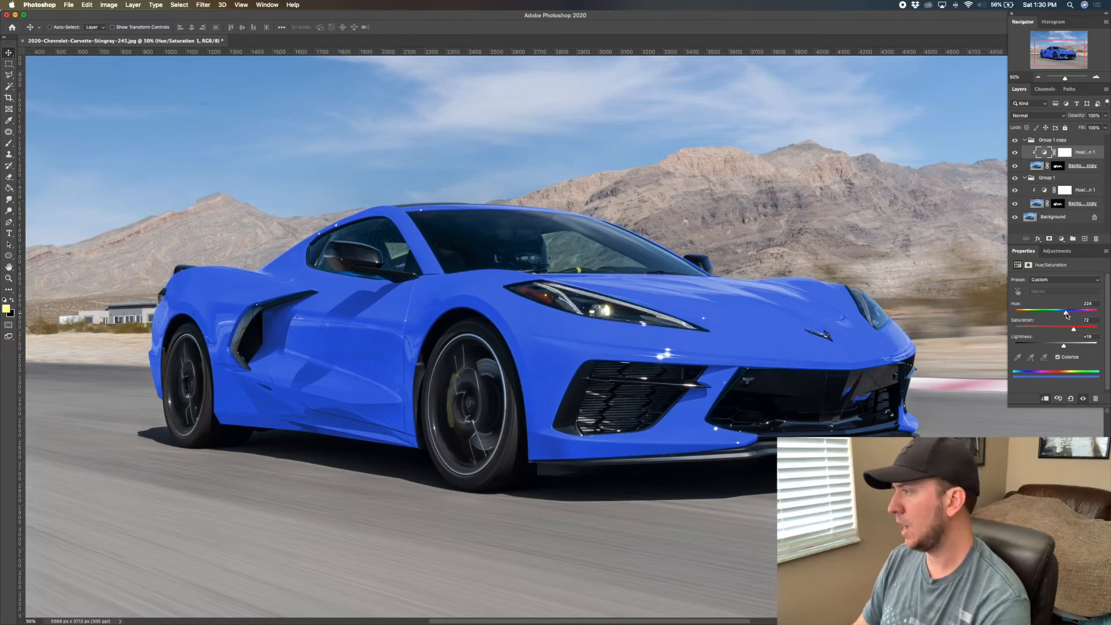
pyautogui.moveTo(1067, 315)
pyautogui.mouseDown()
pyautogui.moveTo(1034, 314)
pyautogui.moveTo(1079, 329)
pyautogui.mouseUp()
pyautogui.click(1089, 337)
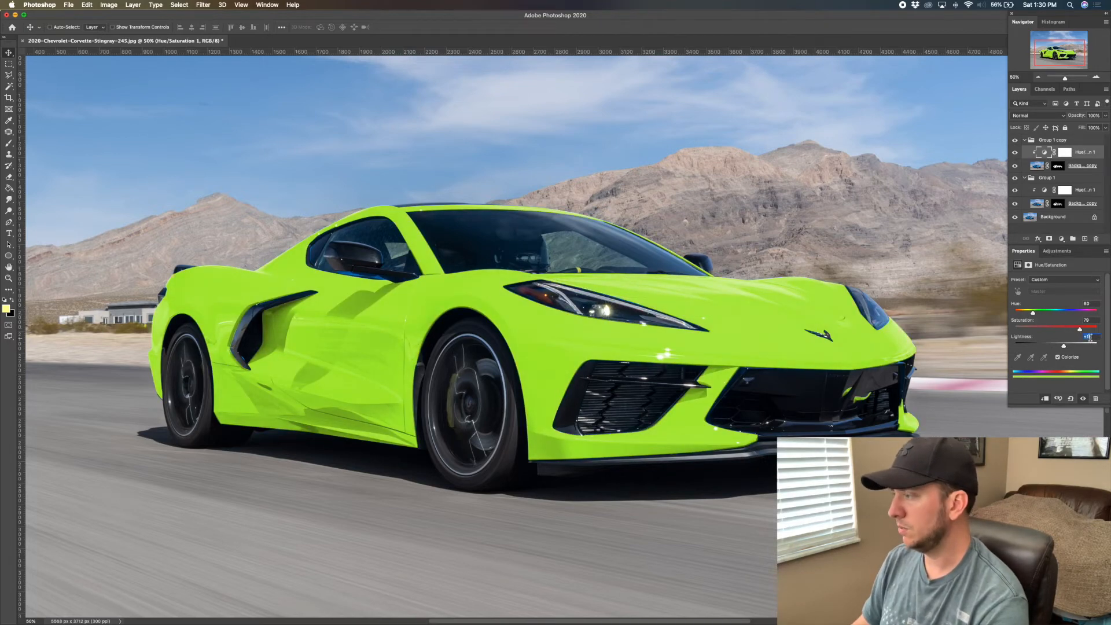
pyautogui.hotkey('shift', 'Down')
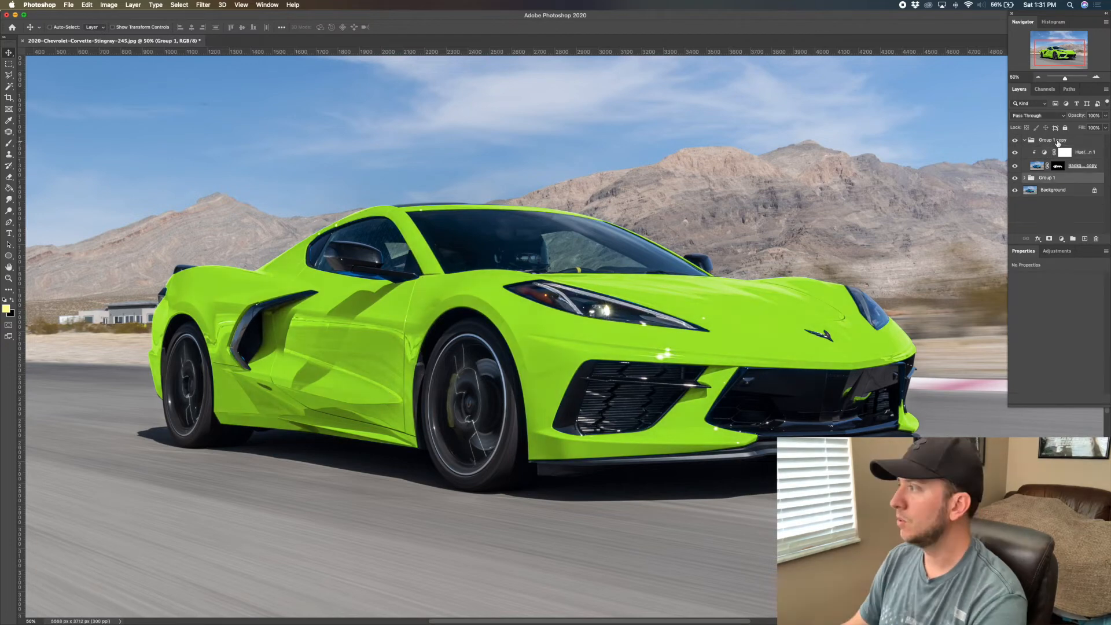
# Add a white layer mask to the Group 1 copy group itself and leave the group collapsed with its mask selected
pyautogui.click(1058, 142)
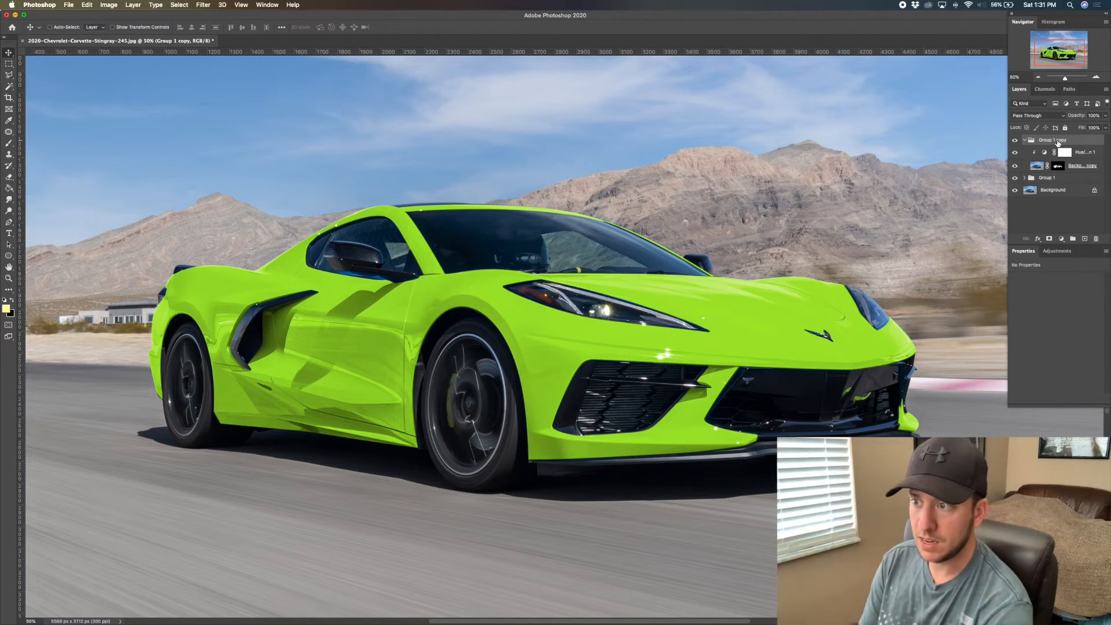
pyautogui.click(1025, 140)
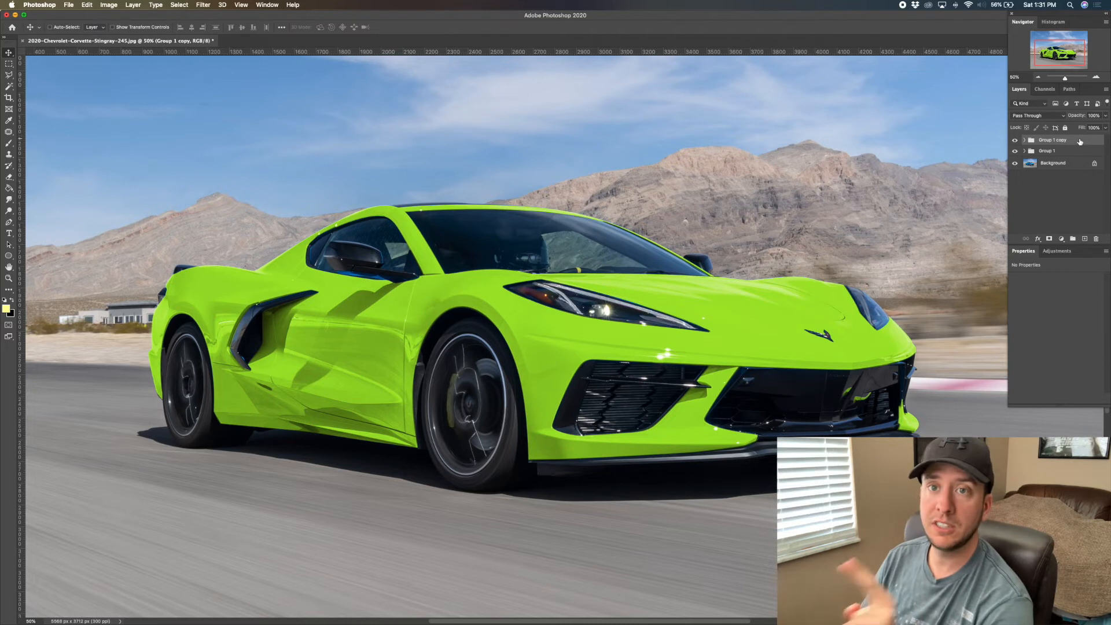
pyautogui.click(1050, 239)
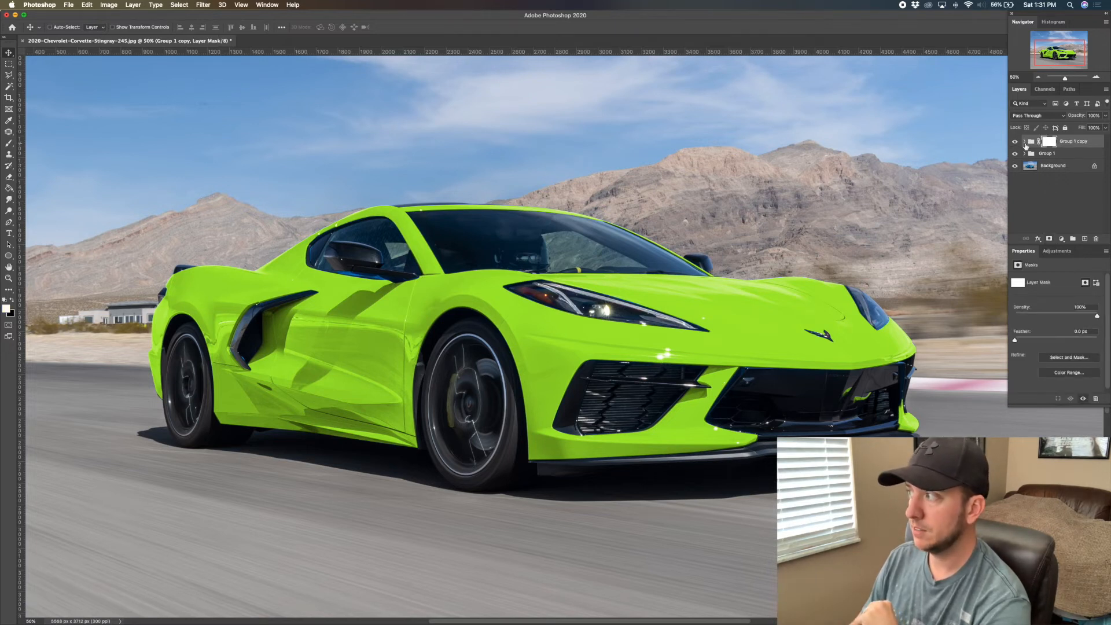
pyautogui.click(1026, 143)
pyautogui.click(1062, 169)
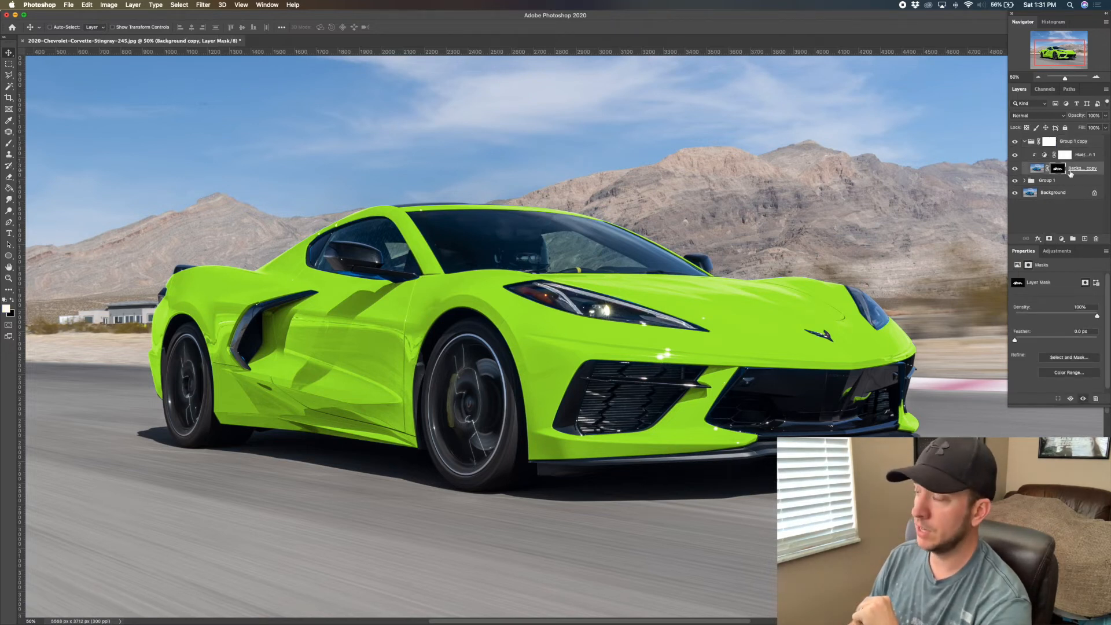
pyautogui.click(1077, 143)
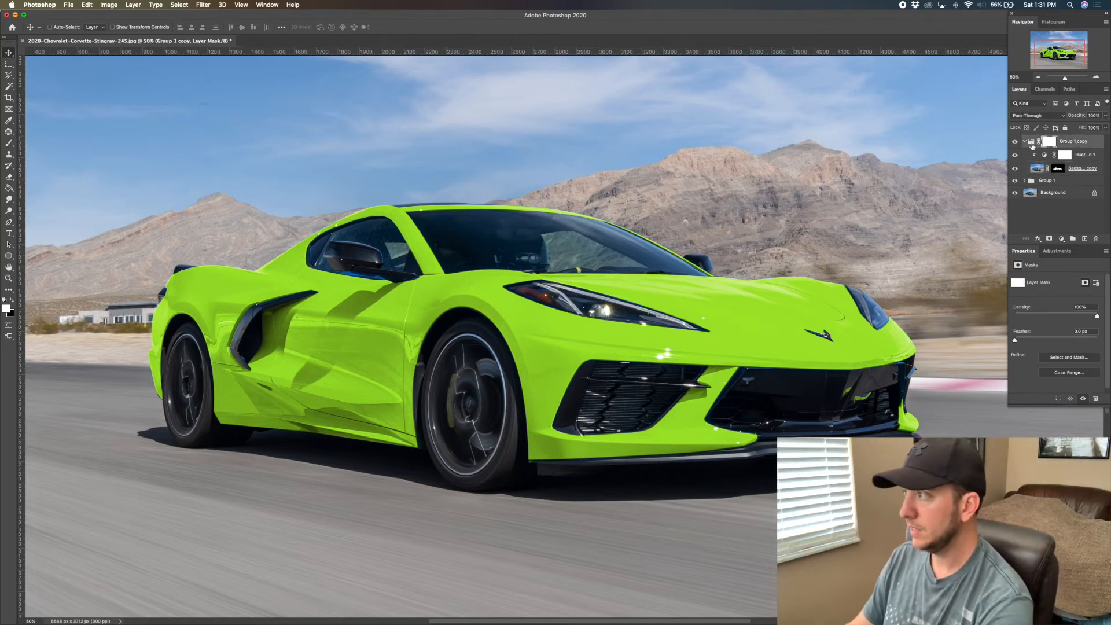
pyautogui.click(1025, 143)
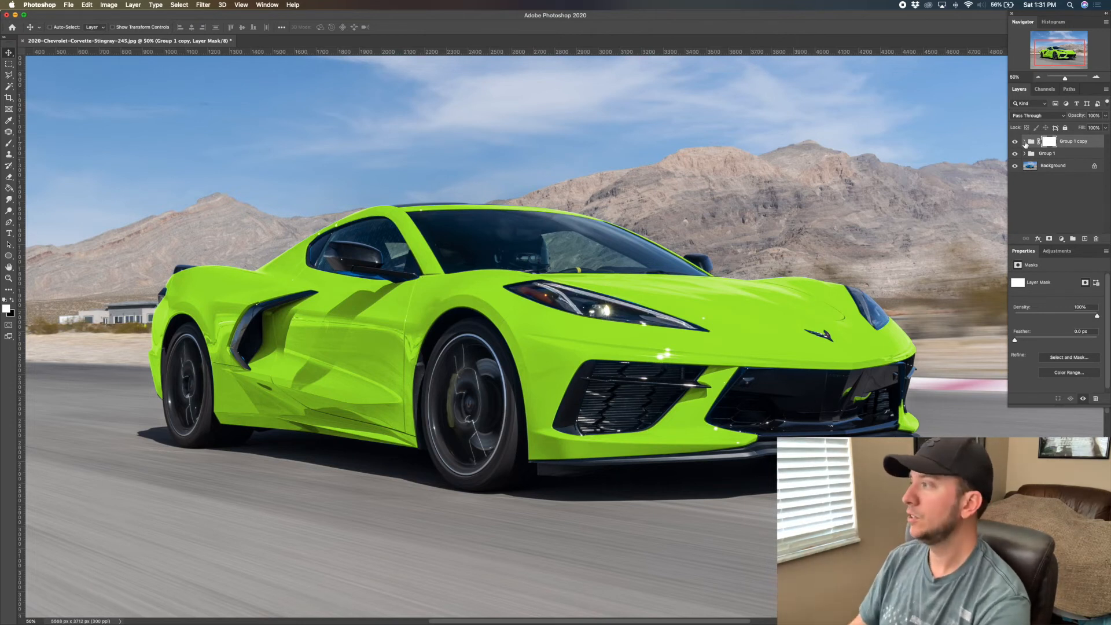
# Set up the Gradient tool with a basic black-to-white gradient and make black the foreground colour
pyautogui.click(10, 189)
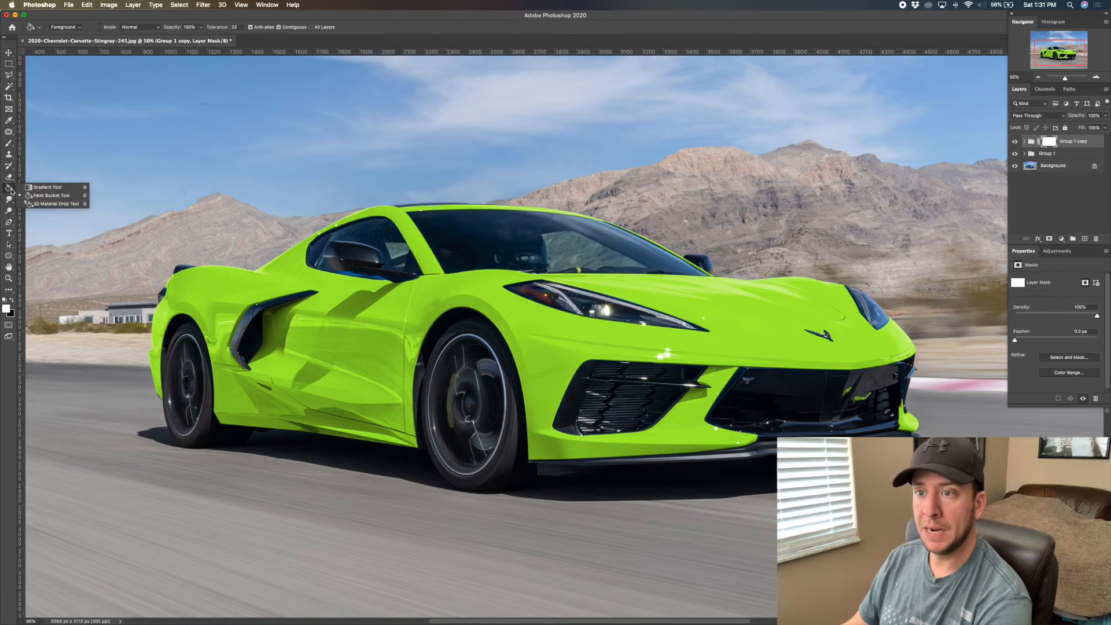
pyautogui.click(46, 187)
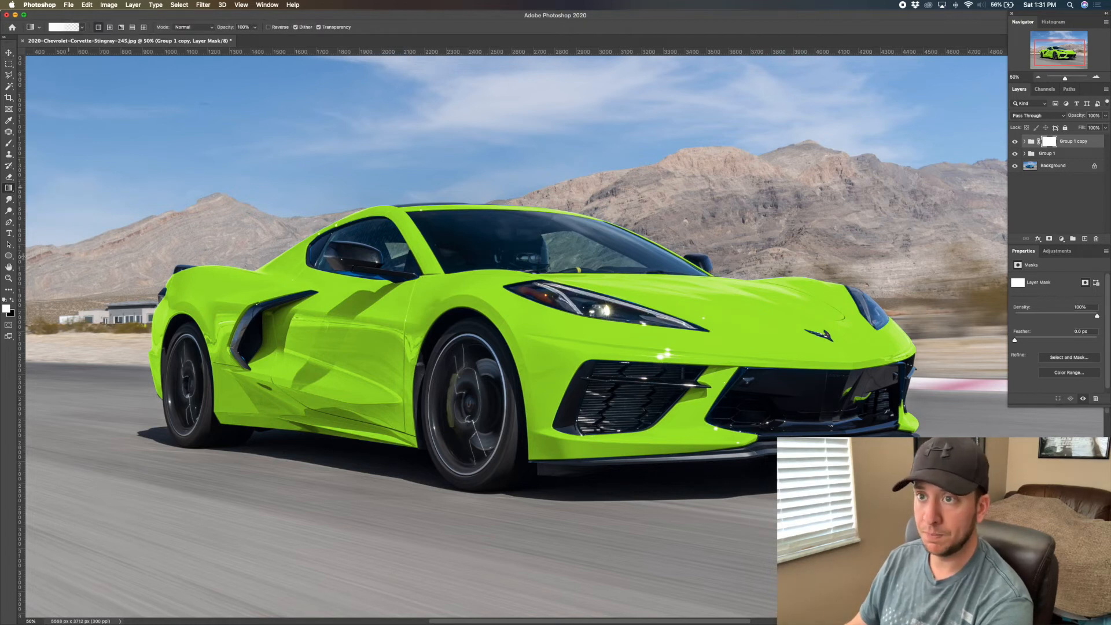
pyautogui.click(82, 27)
pyautogui.click(31, 57)
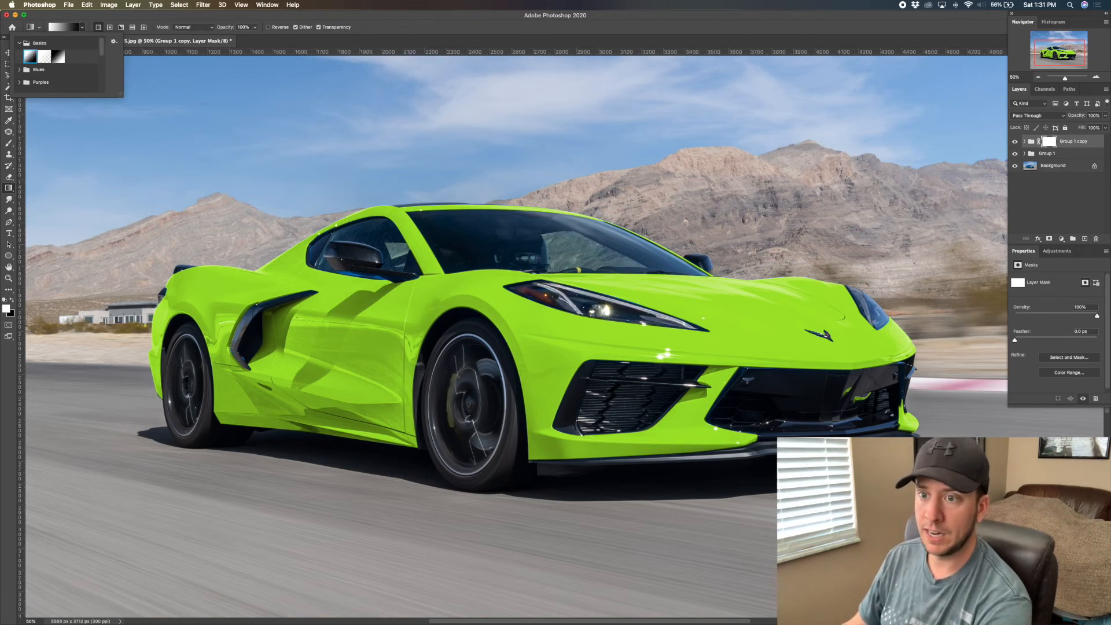
pyautogui.click(7, 308)
pyautogui.click(422, 276)
pyautogui.click(12, 301)
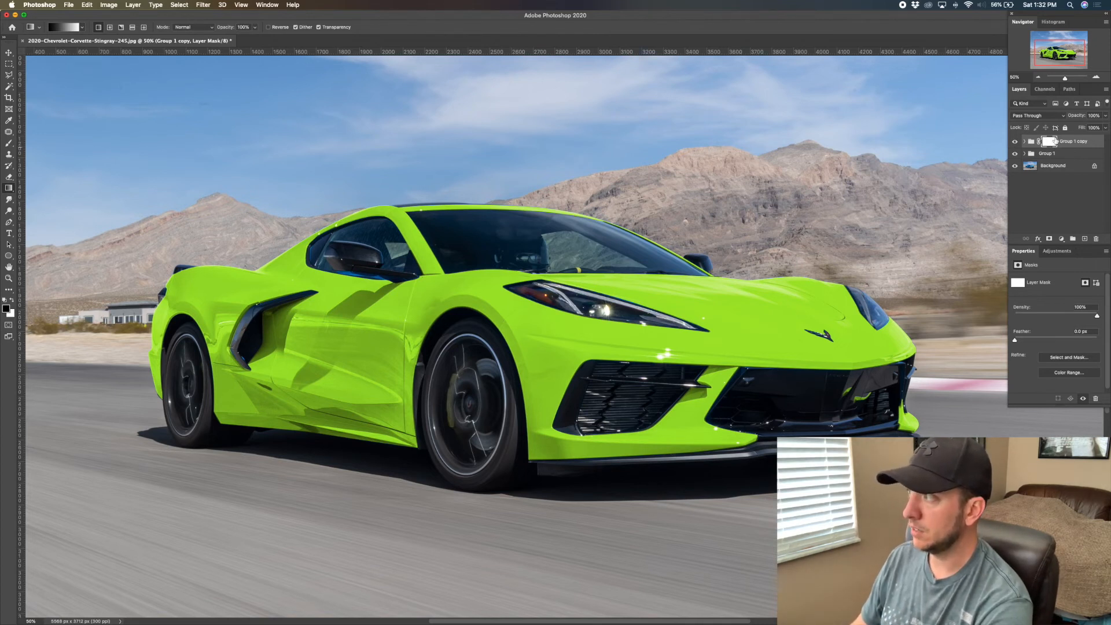
# Try a long gradient across the car and a short one near the door's front edge on the group mask, undoing each
pyautogui.moveTo(785, 399)
pyautogui.mouseDown()
pyautogui.moveTo(578, 373)
pyautogui.moveTo(186, 282)
pyautogui.mouseUp()
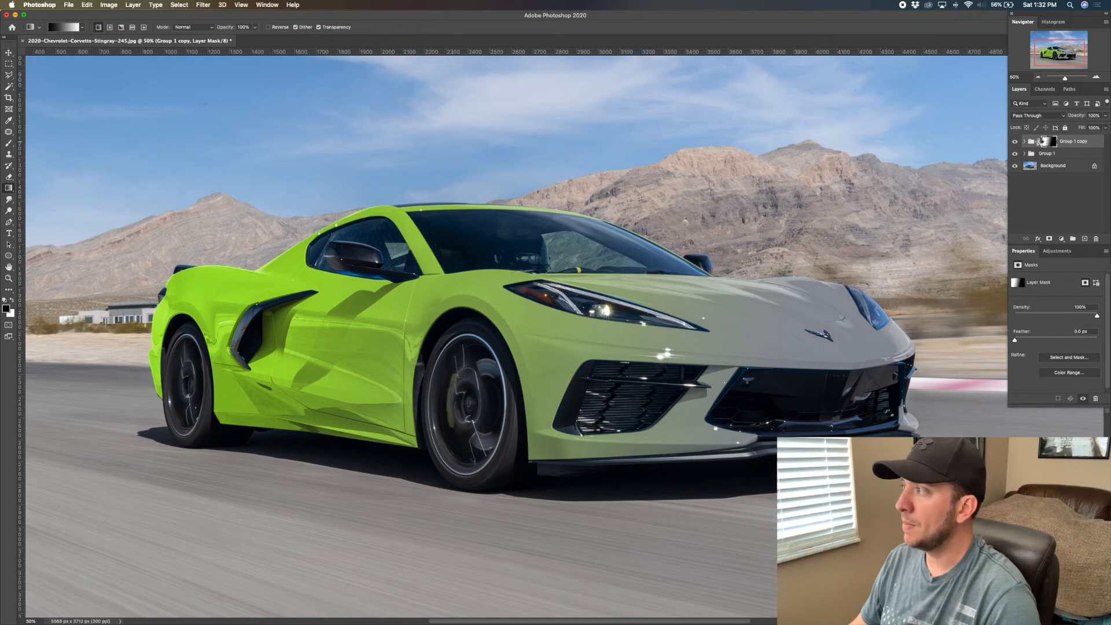
pyautogui.press('super+z')
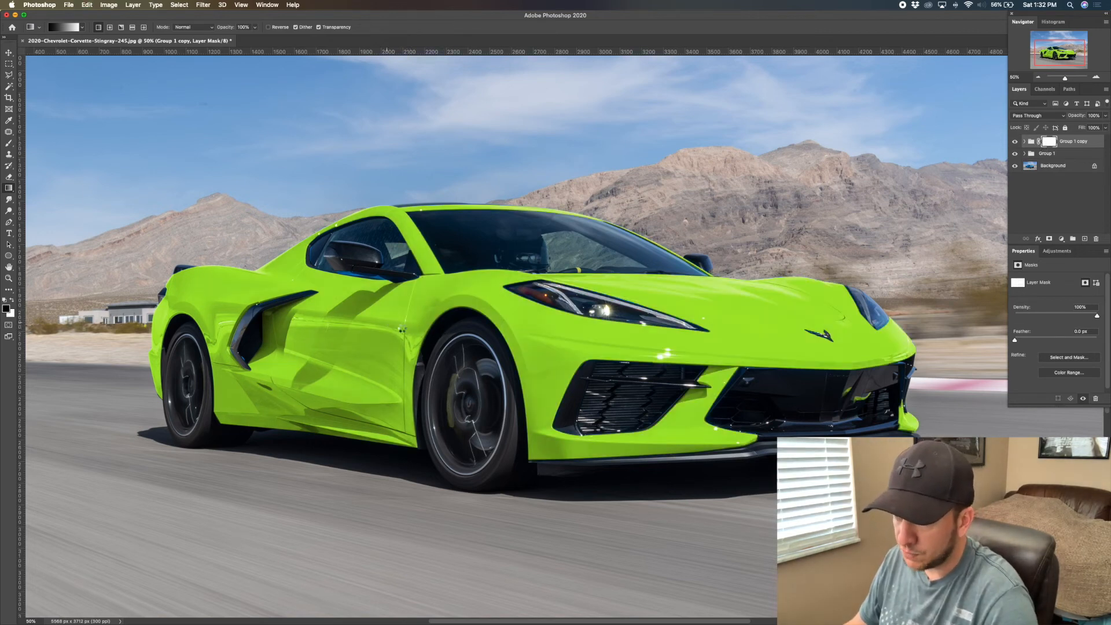
pyautogui.moveTo(391, 324); pyautogui.dragTo(417, 328)
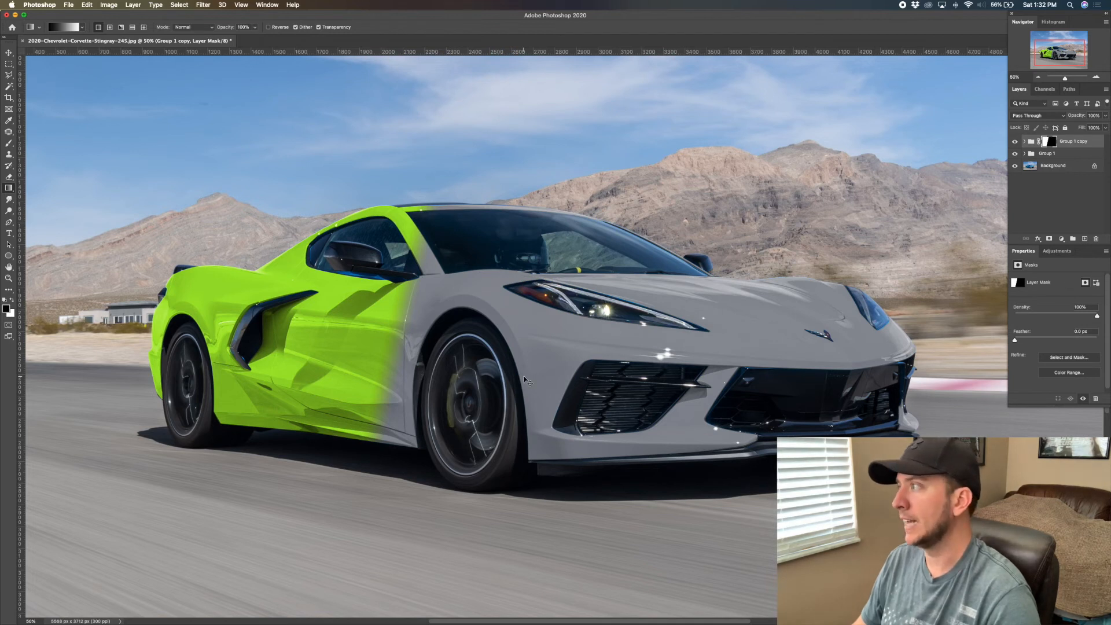
pyautogui.press('super+z')
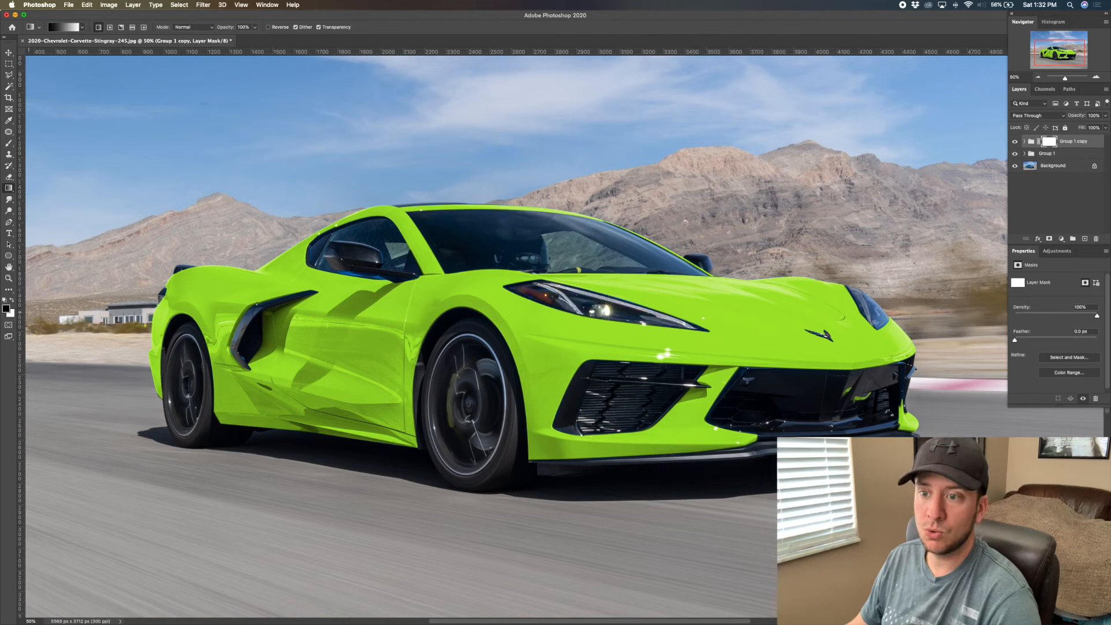
# Draw a diagonal gradient on the Group 1 copy mask from below the door to the rear fender, and compare both groups' visibility
pyautogui.moveTo(413, 449); pyautogui.dragTo(226, 296)
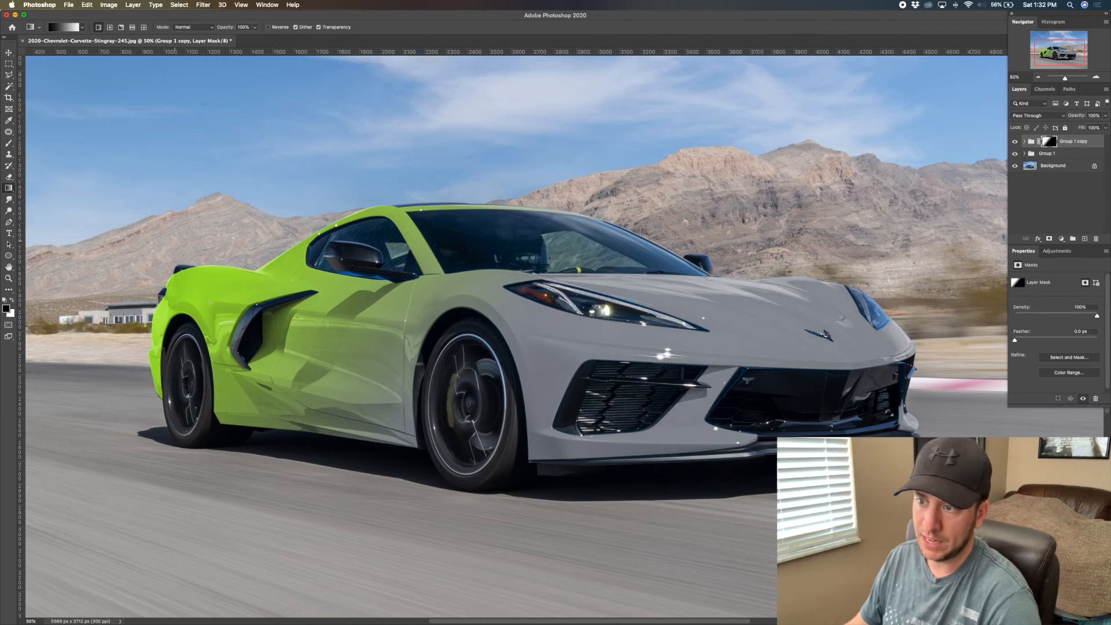
pyautogui.click(1014, 141)
pyautogui.click(1015, 142)
pyautogui.click(1014, 153)
pyautogui.click(1016, 155)
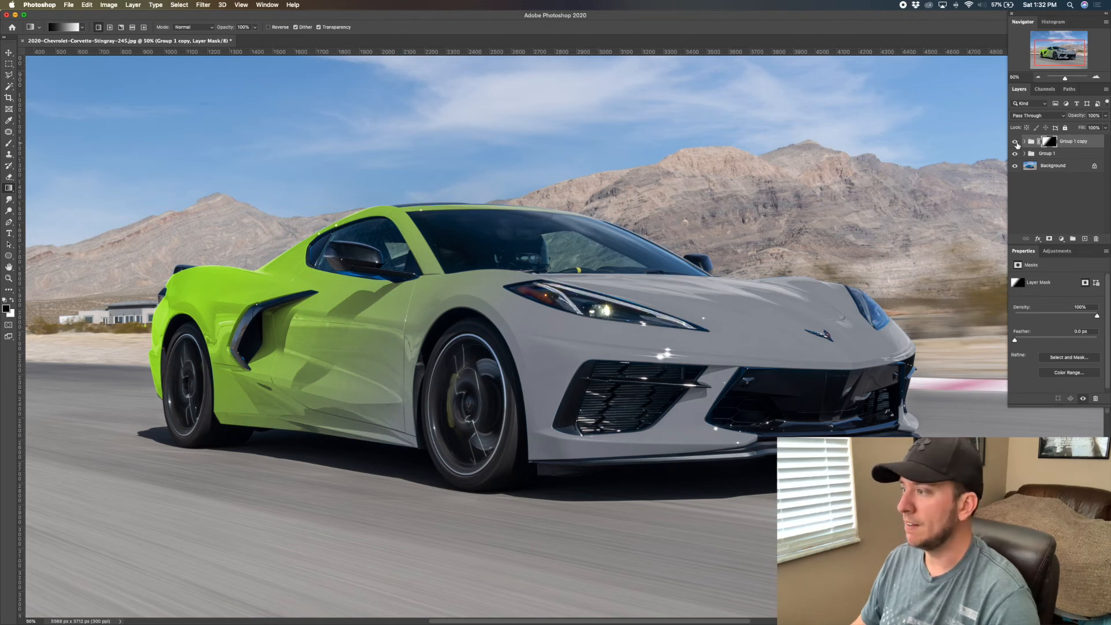
# Lower the lightness of Group 1's Hue/Saturation adjustment to +7 and collapse the group
pyautogui.click(1024, 153)
pyautogui.click(1045, 167)
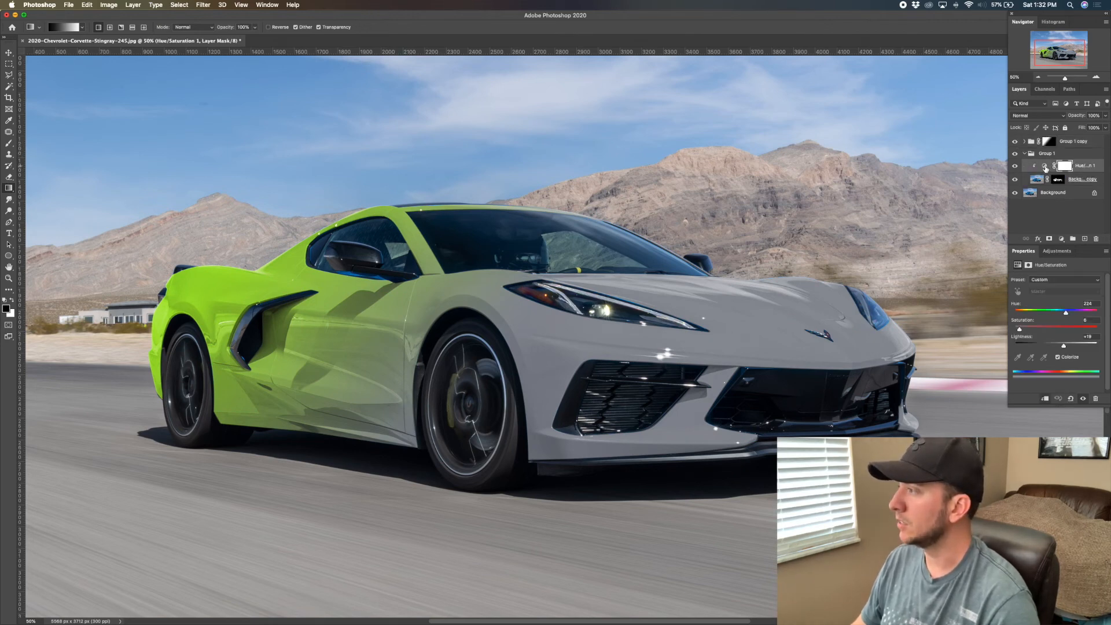
pyautogui.click(1045, 167)
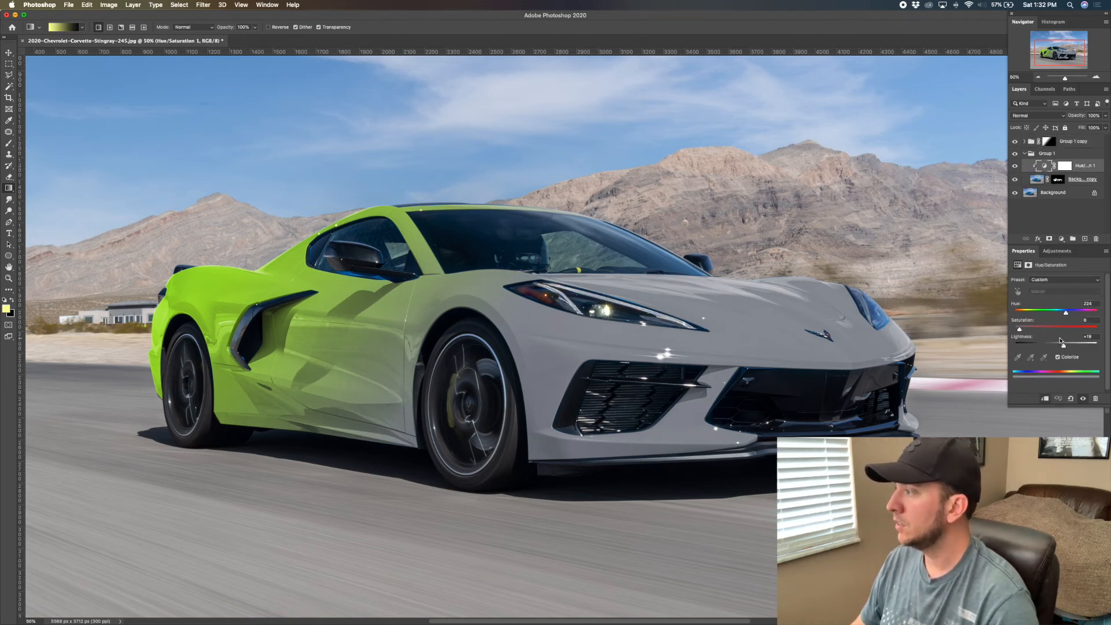
pyautogui.moveTo(1061, 342); pyautogui.dragTo(1060, 348)
pyautogui.click(1024, 153)
# Shift Group 1 copy's Hue/Saturation adjustment to a deep blue for the rear paint and collapse the group
pyautogui.click(1024, 141)
pyautogui.click(1045, 155)
pyautogui.click(1066, 313)
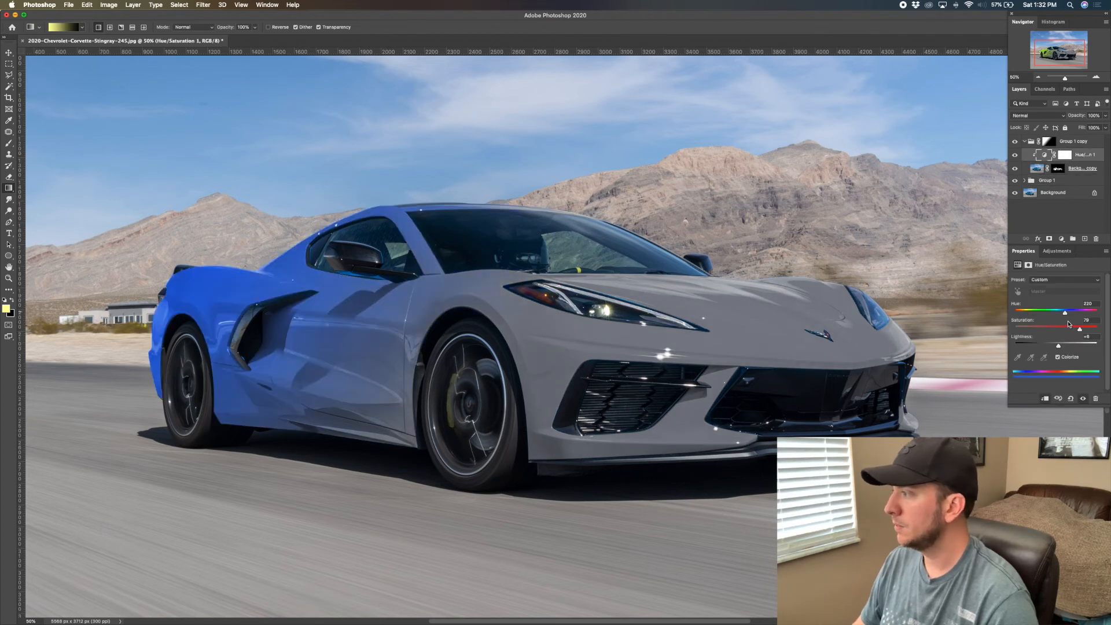
pyautogui.moveTo(1080, 329)
pyautogui.mouseDown()
pyautogui.moveTo(1077, 315)
pyautogui.moveTo(1099, 315)
pyautogui.moveTo(1034, 316)
pyautogui.moveTo(1070, 316)
pyautogui.mouseUp()
pyautogui.click(1025, 141)
# Lower the hue of the Hue/Saturation adjustment inside Group 1 to change the front paint colour
pyautogui.click(1025, 154)
pyautogui.click(1047, 165)
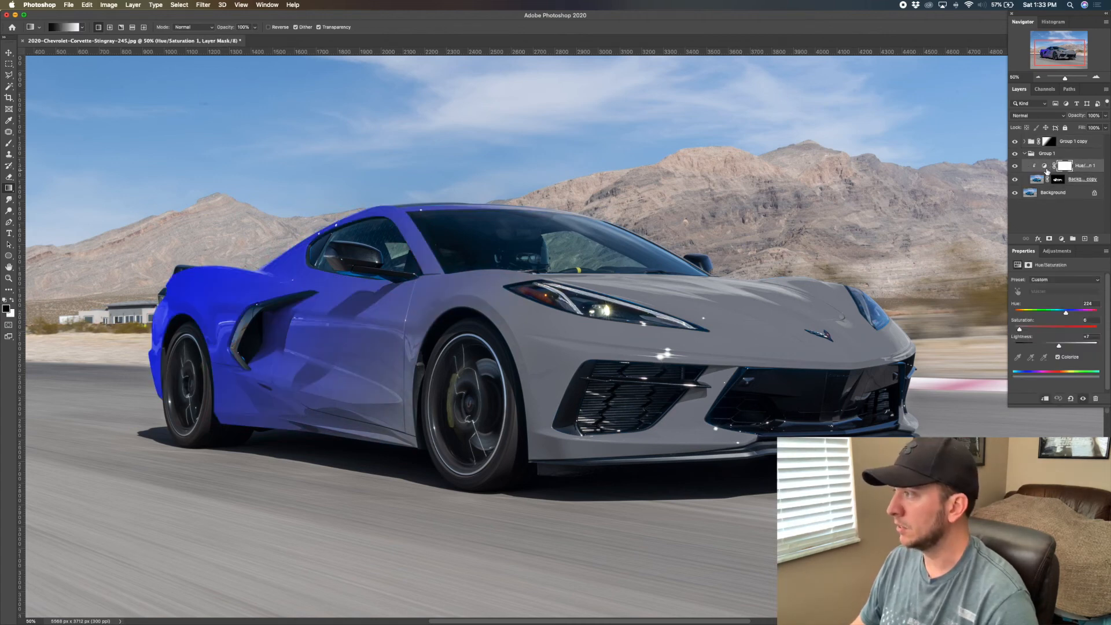
pyautogui.moveTo(1067, 313); pyautogui.dragTo(1032, 316)
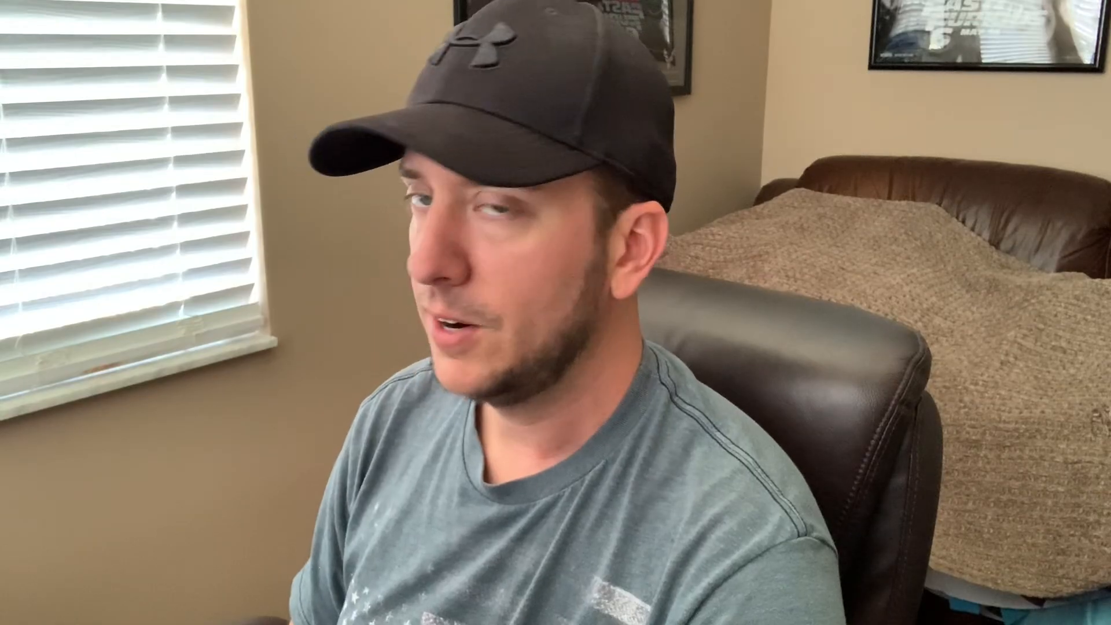